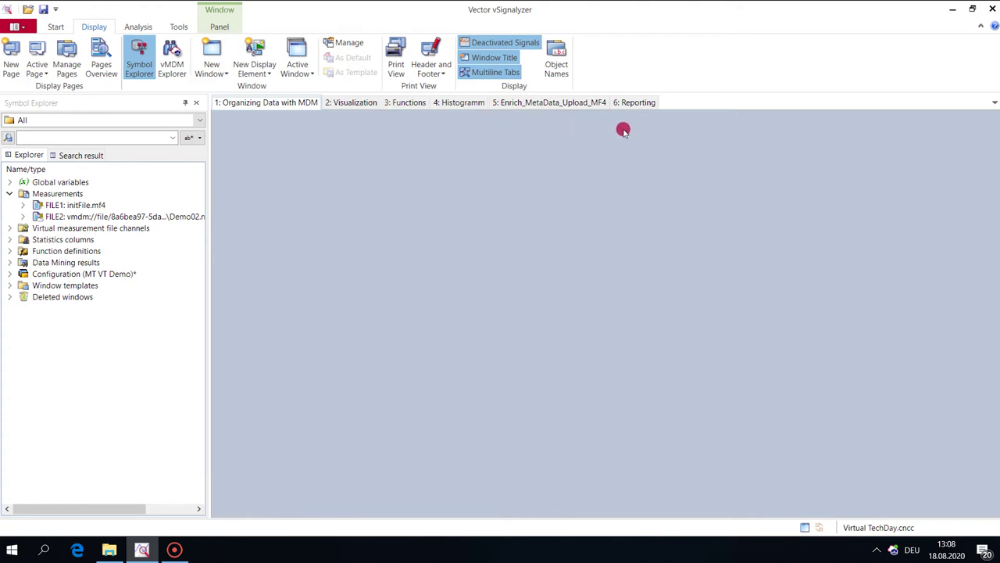
Step: View the vMDM Cloud Report template on the Reporting page and return to the Organizing Data with MDM page
click(638, 102)
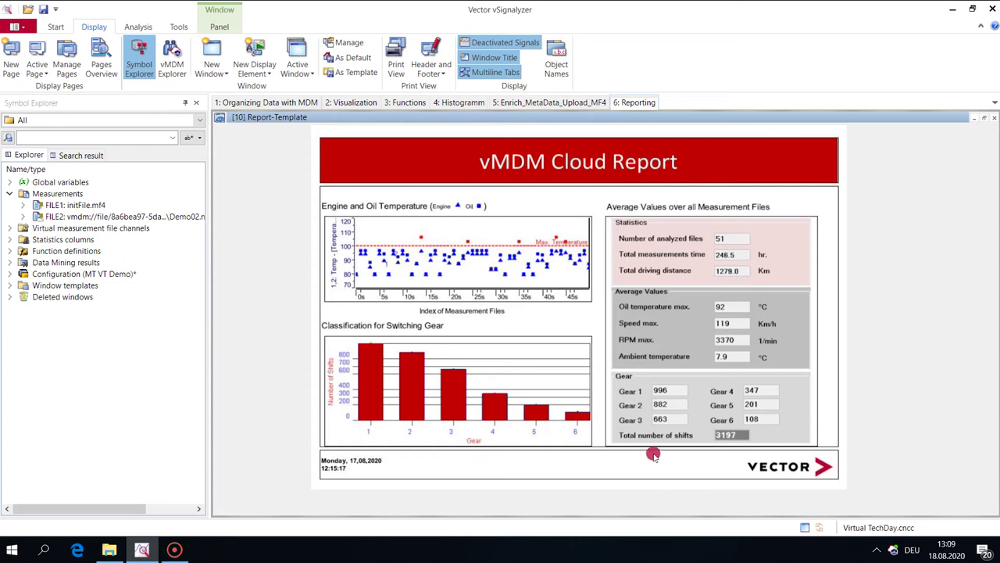
click(290, 104)
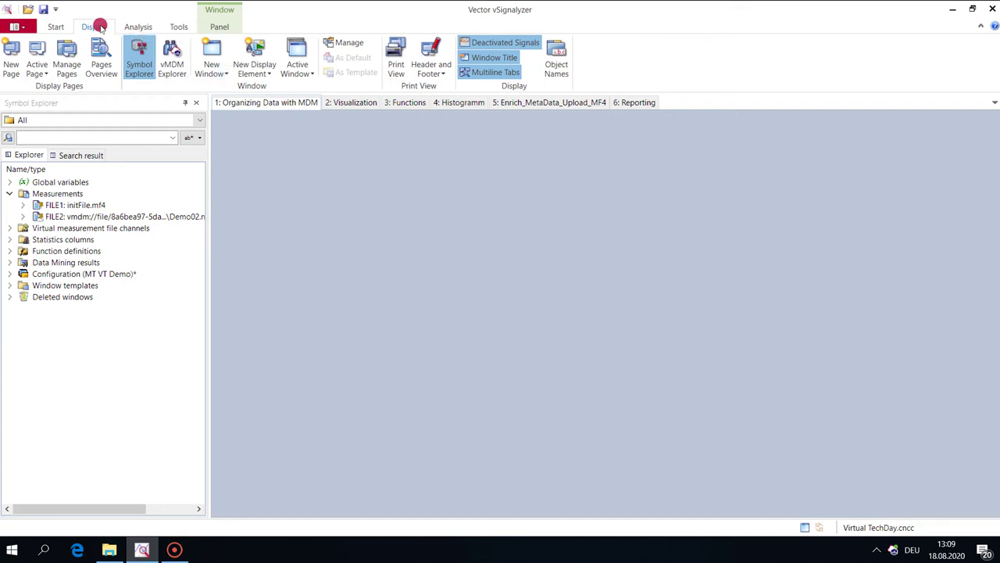
Step: Open the vMDM Explorer and list all measurement files in the Virtual MT Session collection
click(173, 60)
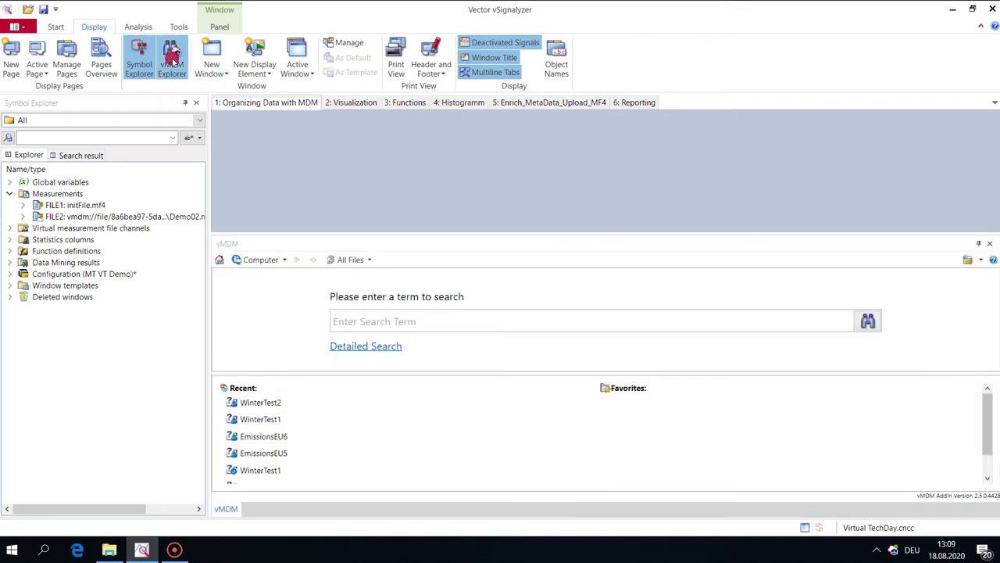
click(283, 260)
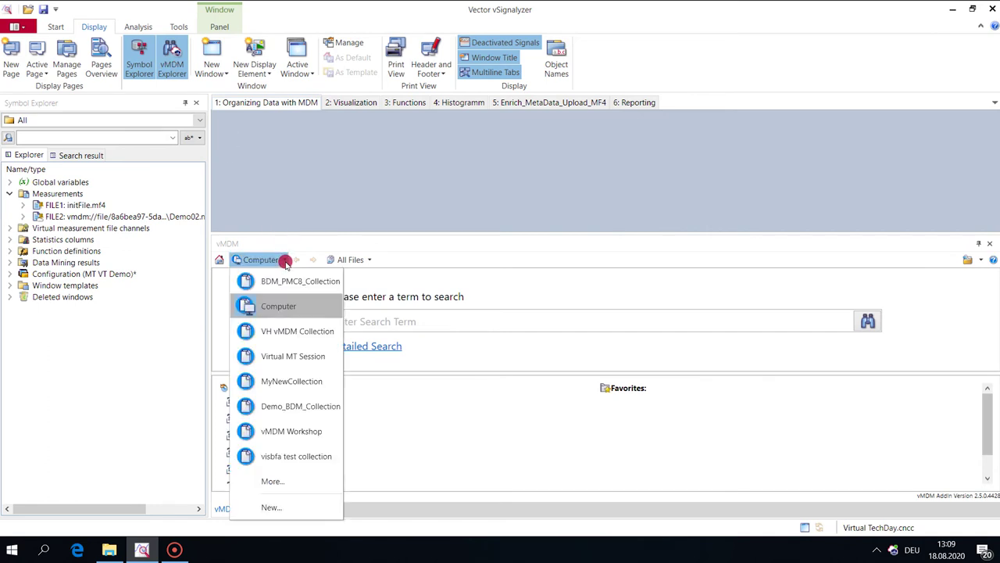
click(318, 356)
click(868, 324)
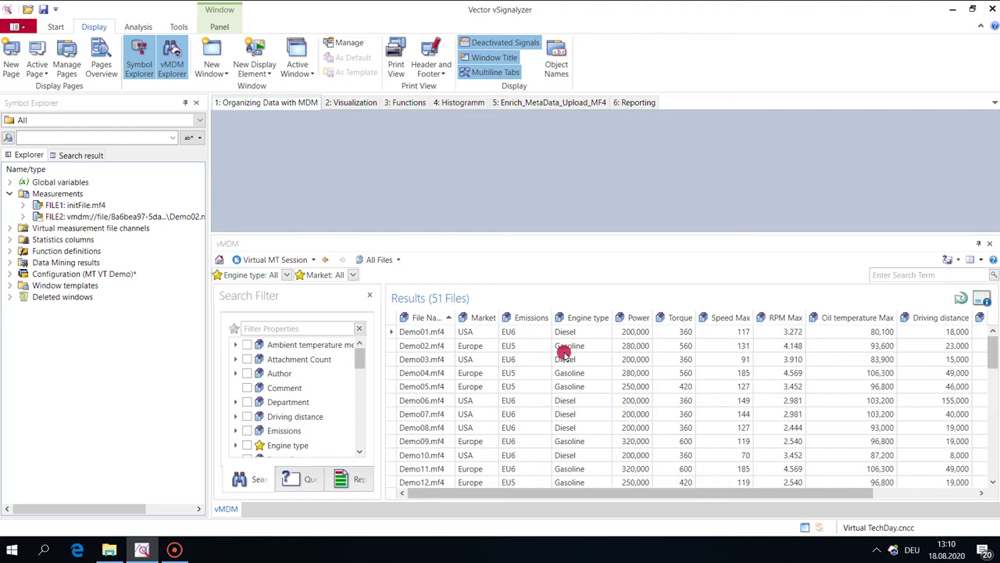
Step: Filter the measurement files by the engine type Gasoline
click(359, 451)
click(359, 451)
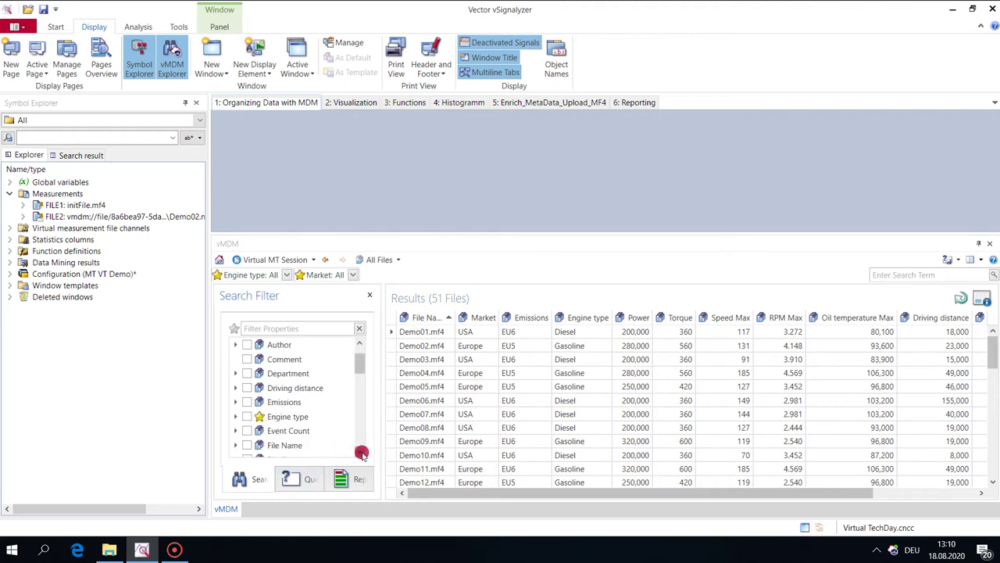
click(235, 417)
click(259, 445)
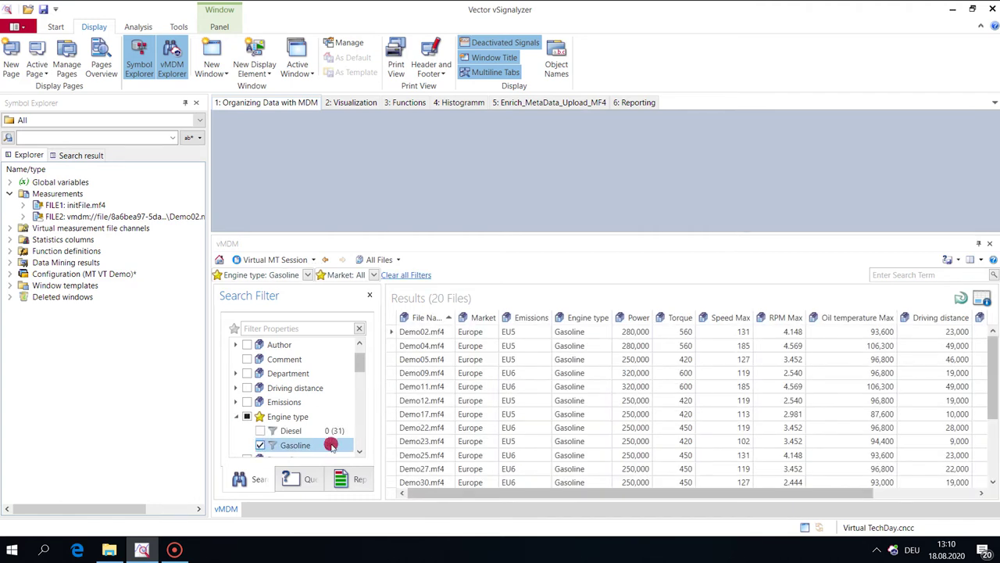
Step: Narrow the gasoline results further to files with the market USA
click(360, 451)
click(360, 451)
click(360, 451)
drag(360, 451, 350, 450)
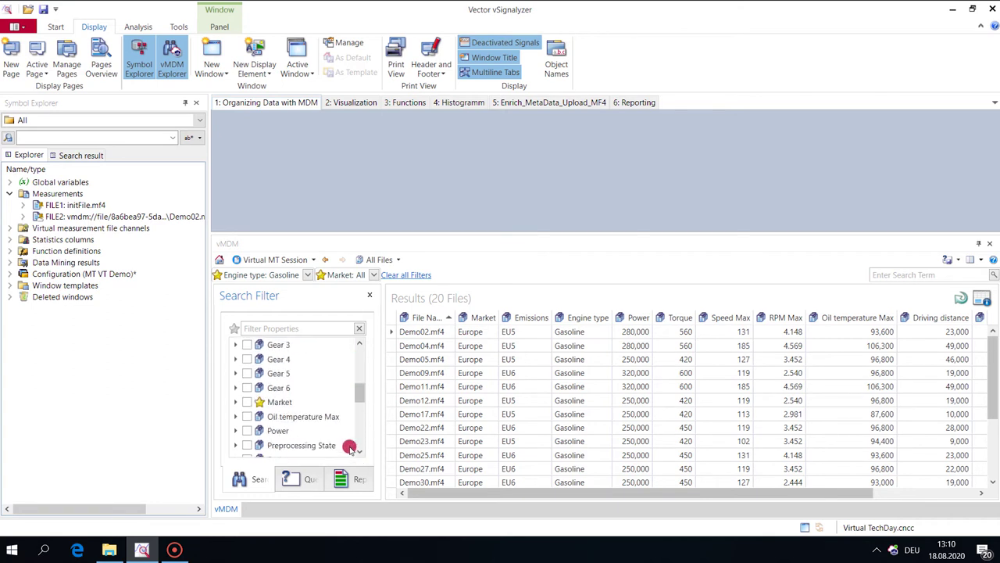
click(235, 401)
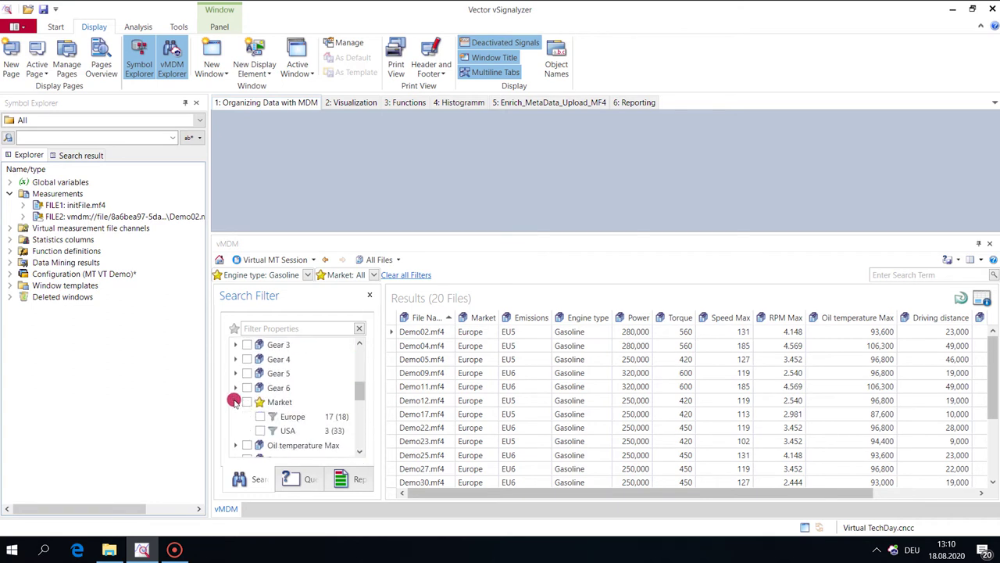
click(259, 431)
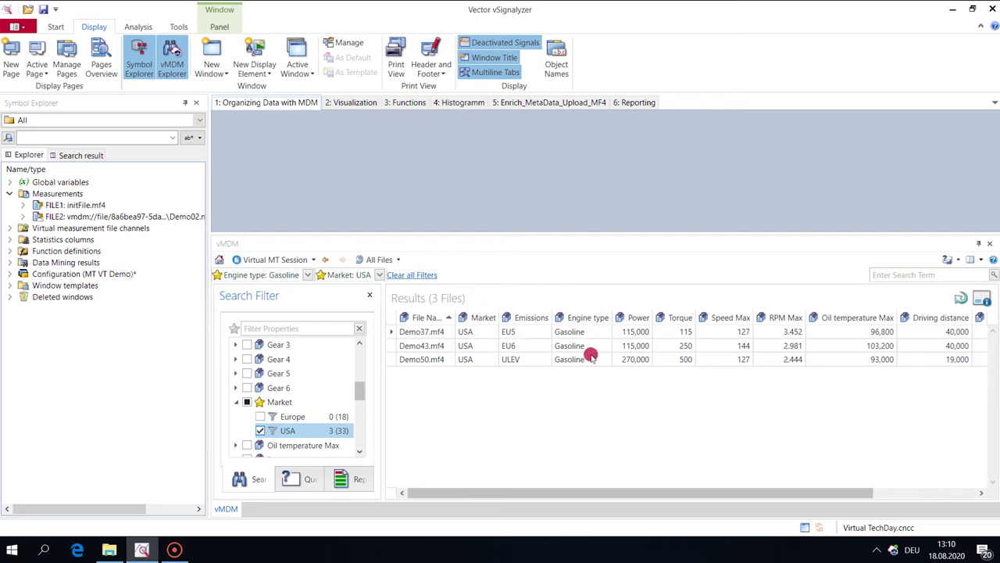
Step: Save the current filter combination as a personal search query named MyNewQuery
click(953, 259)
click(969, 278)
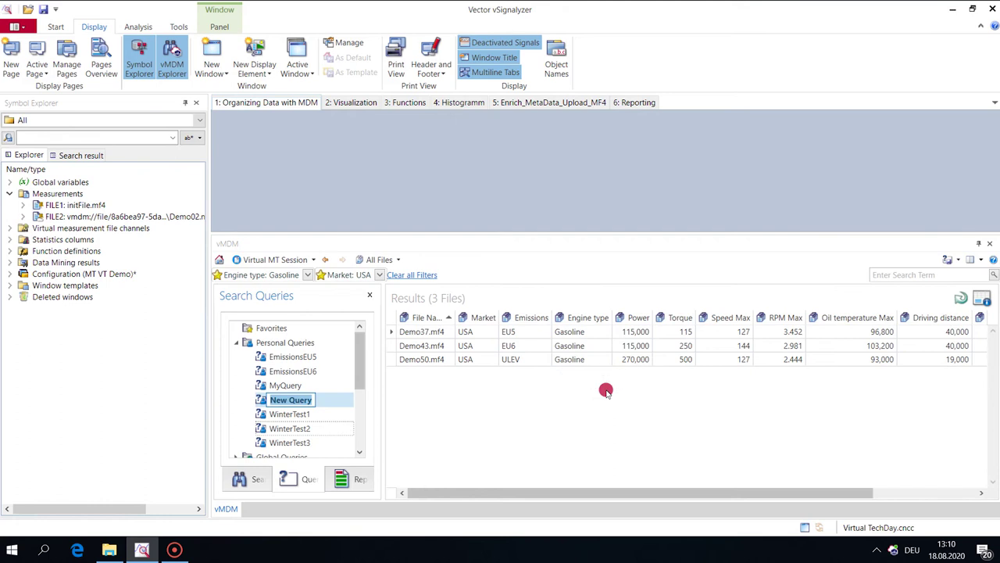
text(M)
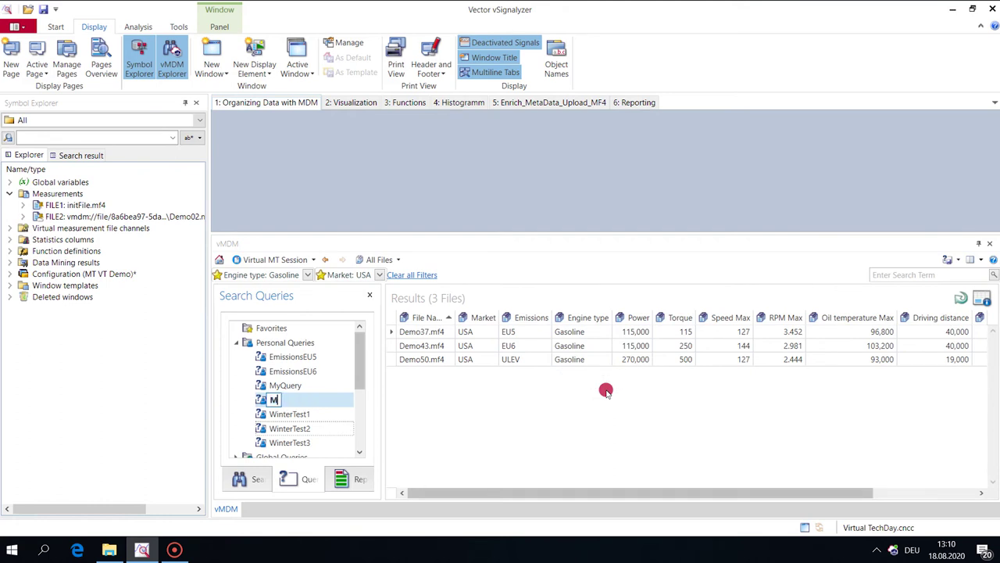
text(yNewQuery)
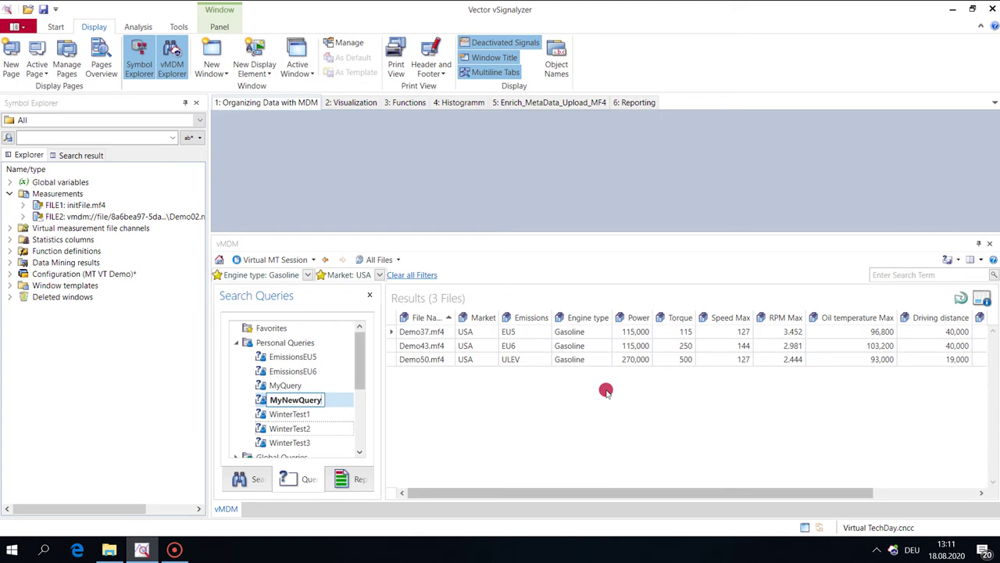
key(Return)
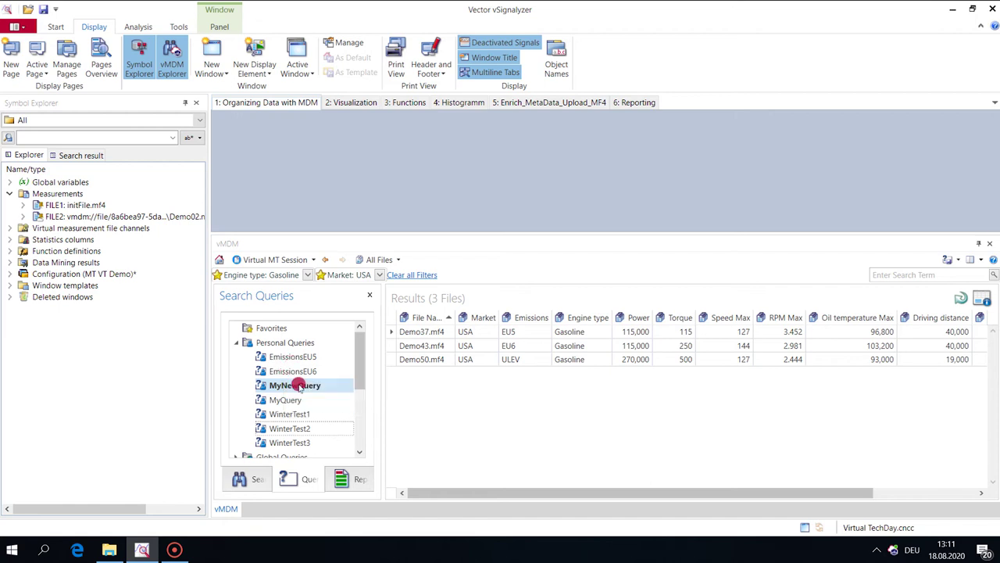
Step: Execute the saved personal query WinterTest2
click(290, 413)
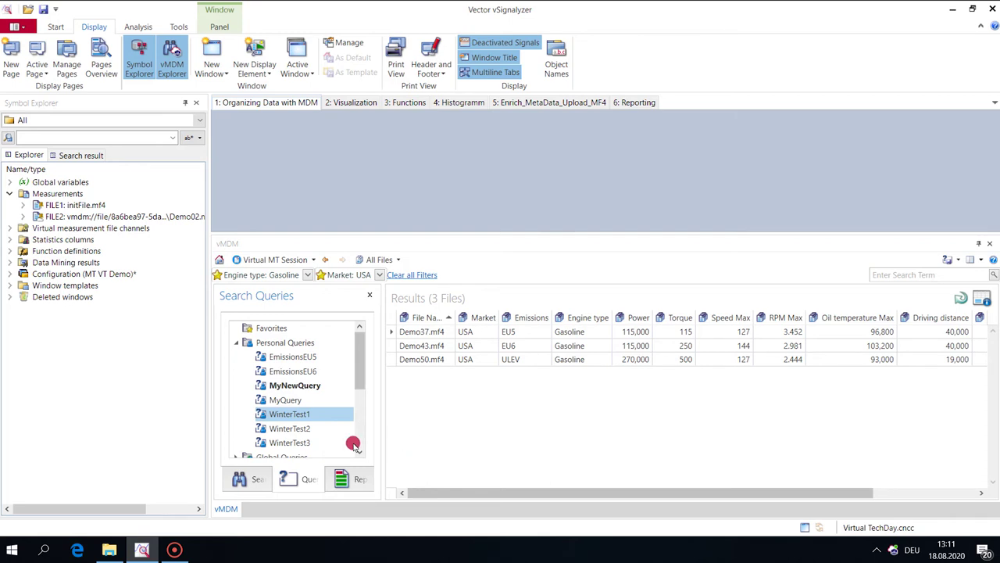
click(288, 429)
right_click(288, 429)
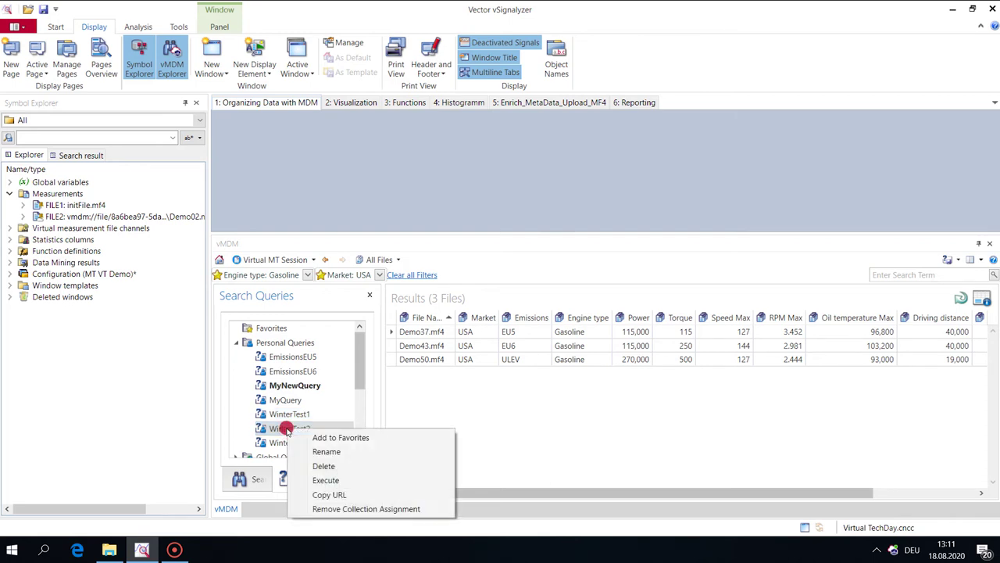
click(331, 480)
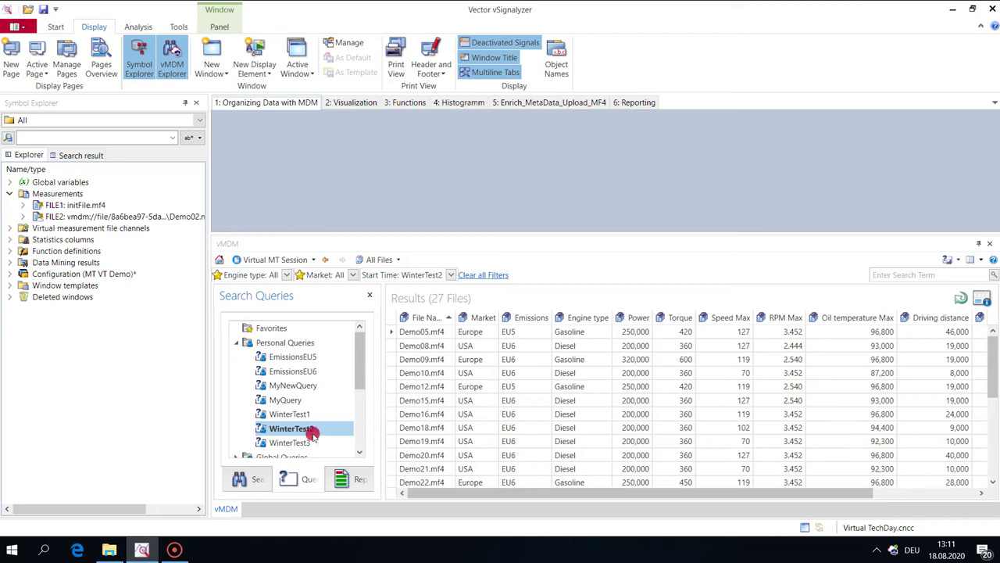
Step: Load the measurement file Demo20.mf4 from the WinterTest2 results
click(418, 457)
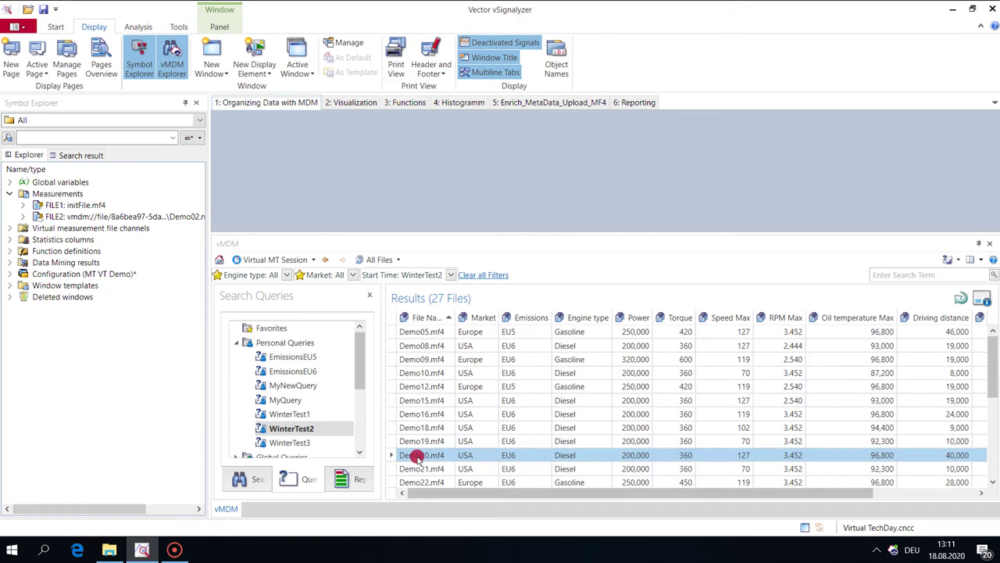
right_click(418, 456)
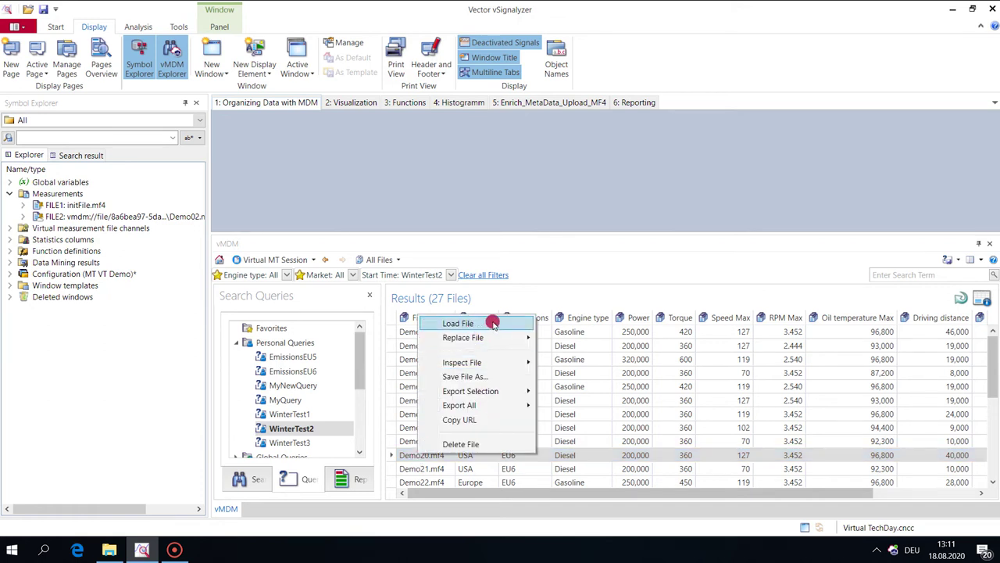
click(492, 323)
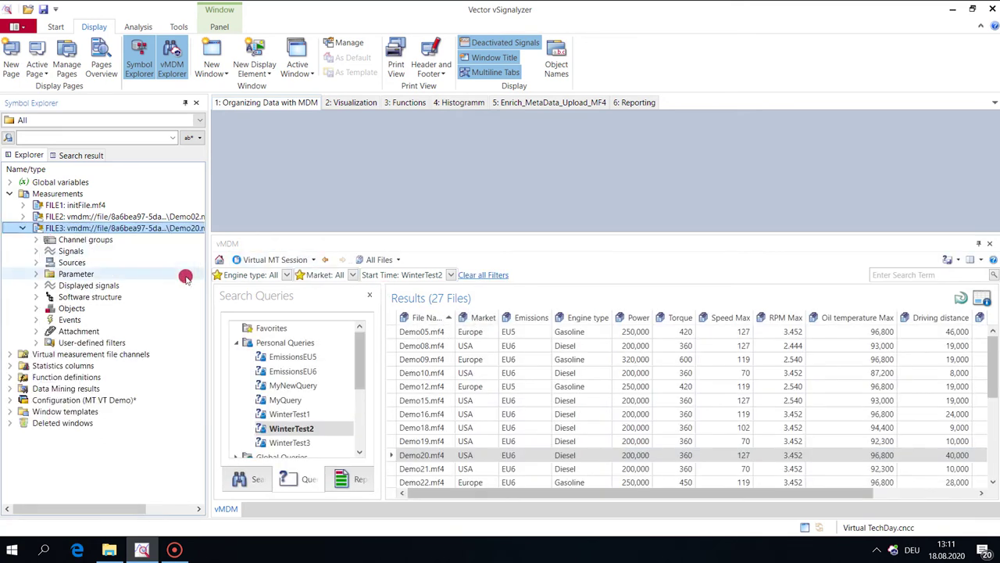
Step: Plot the Demo20.mf4 signals EngDa_tEng, EnvP_p and EnvT_t in a graphic window, move the window and close it again
click(37, 252)
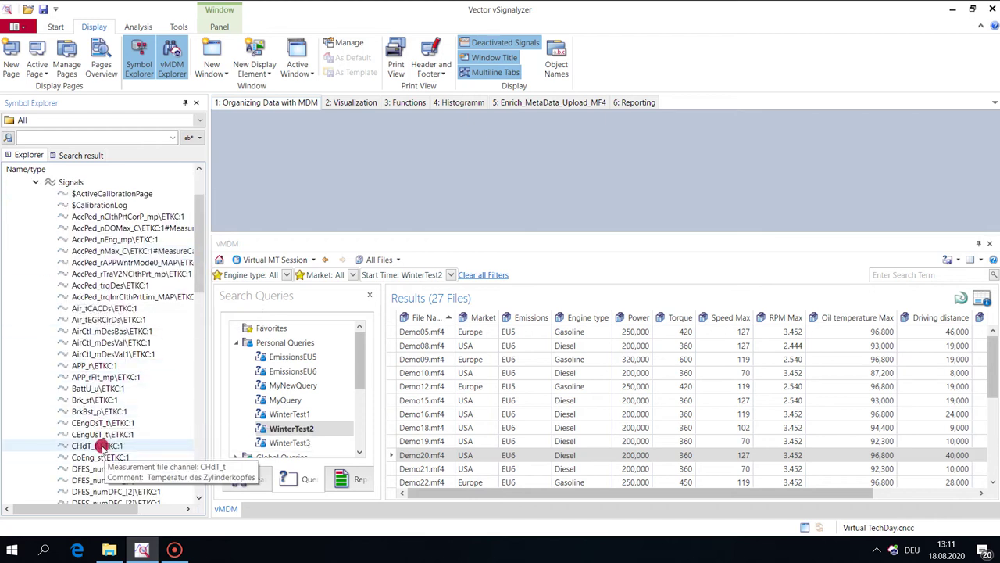
click(199, 498)
drag(199, 500, 199, 500)
click(107, 376)
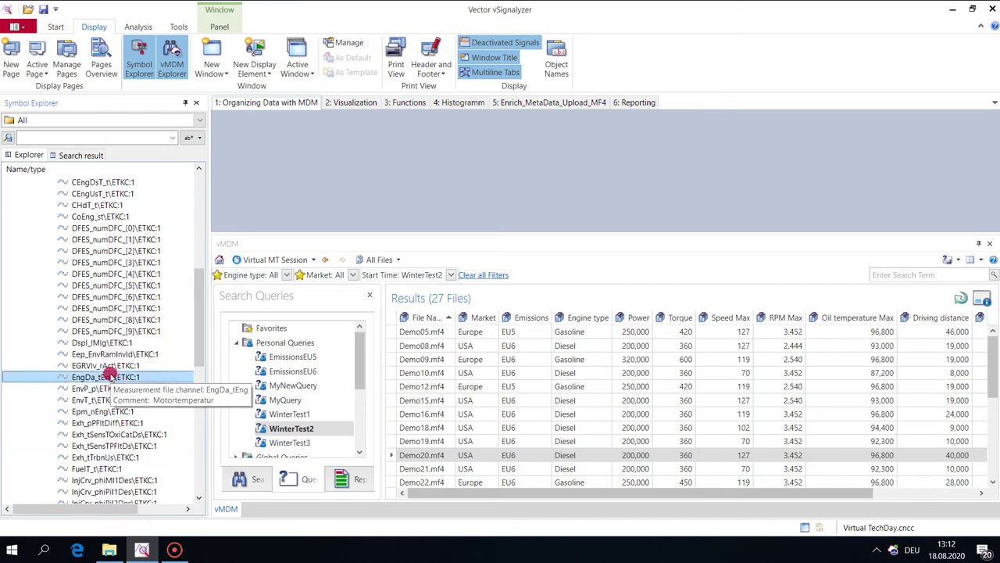
shift+click(107, 399)
drag(107, 376, 417, 134)
click(455, 141)
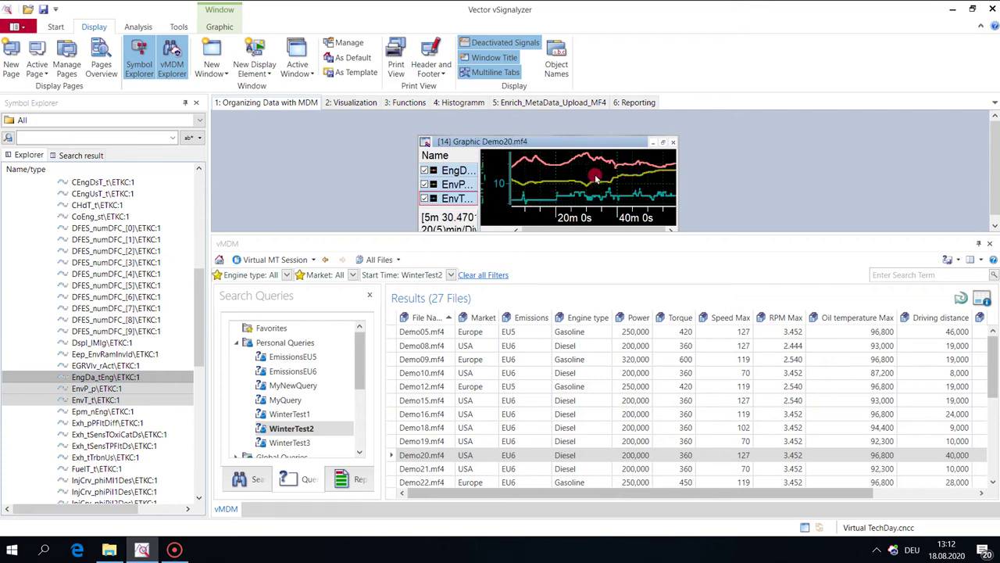
drag(552, 141, 359, 135)
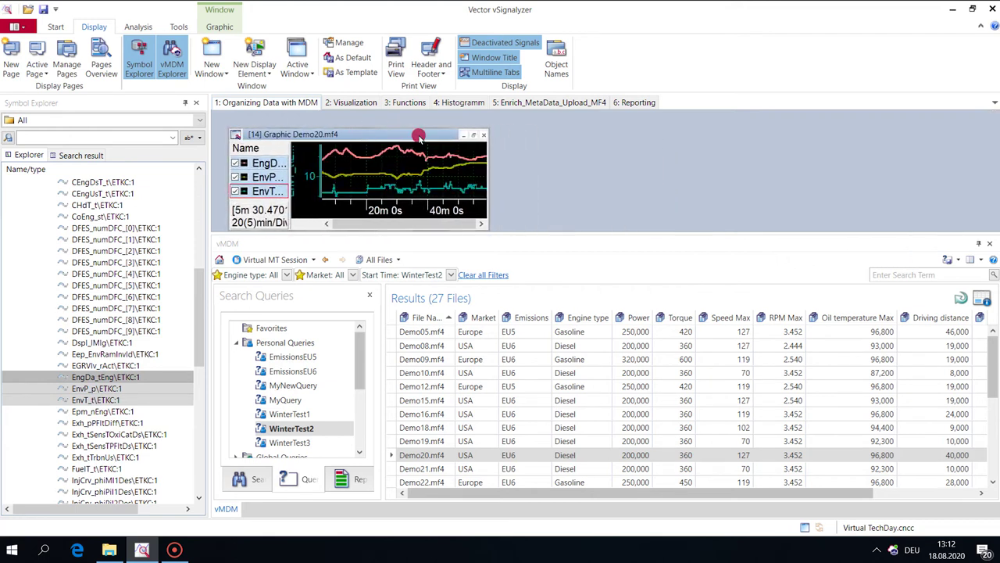
click(483, 136)
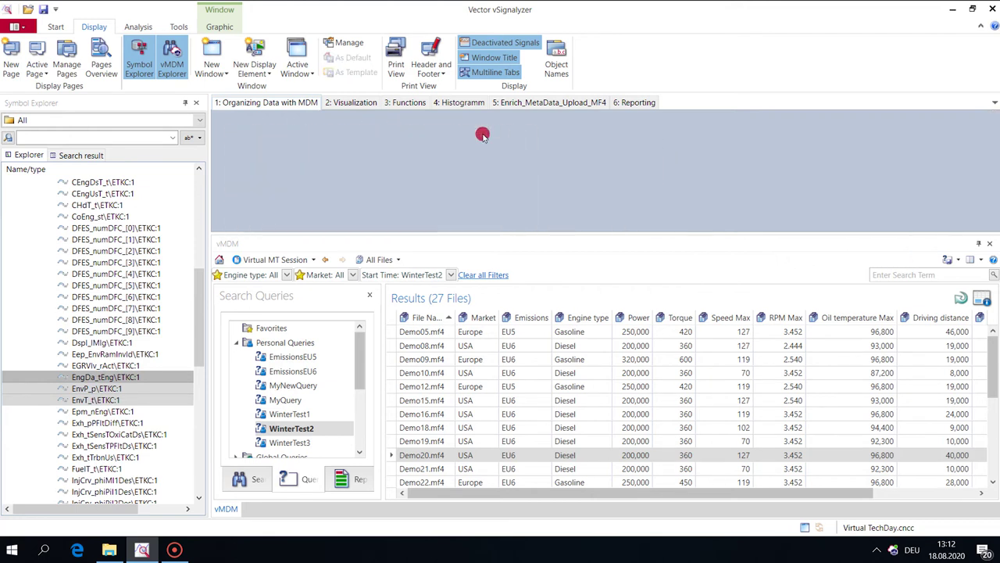
Step: Clear all search filters and collapse the Personal Queries folder
click(486, 275)
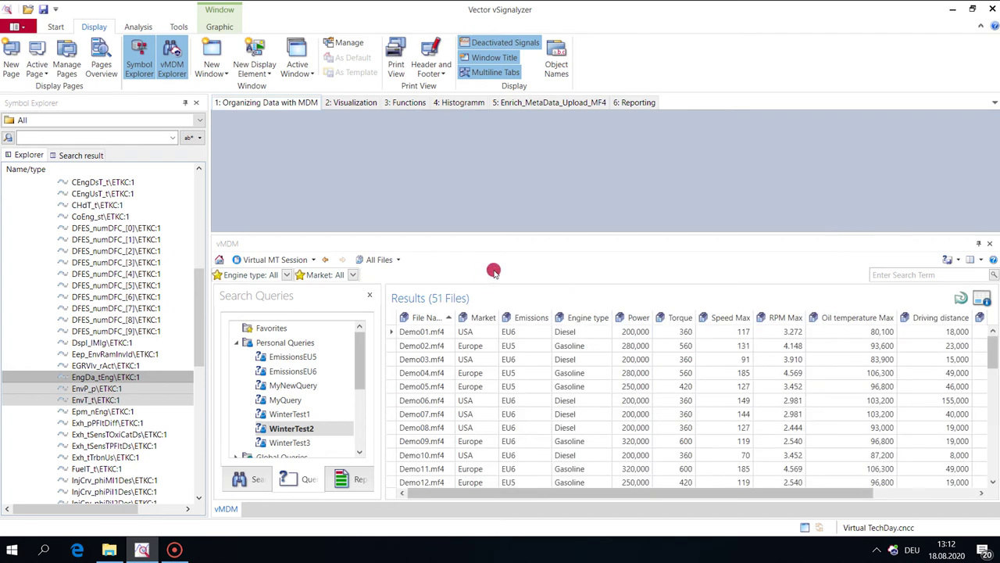
click(240, 346)
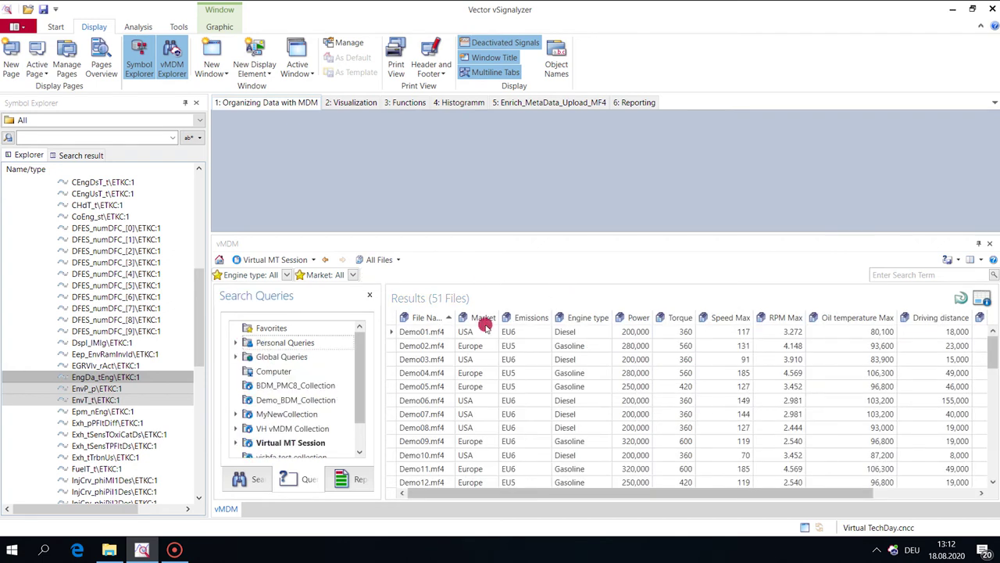
Step: Enlarge the panel area on the Enrich_MetaData_Upload_MF4 page and select Demo52.mf4 from the Data folder as the measurement file
click(565, 107)
drag(907, 234, 900, 346)
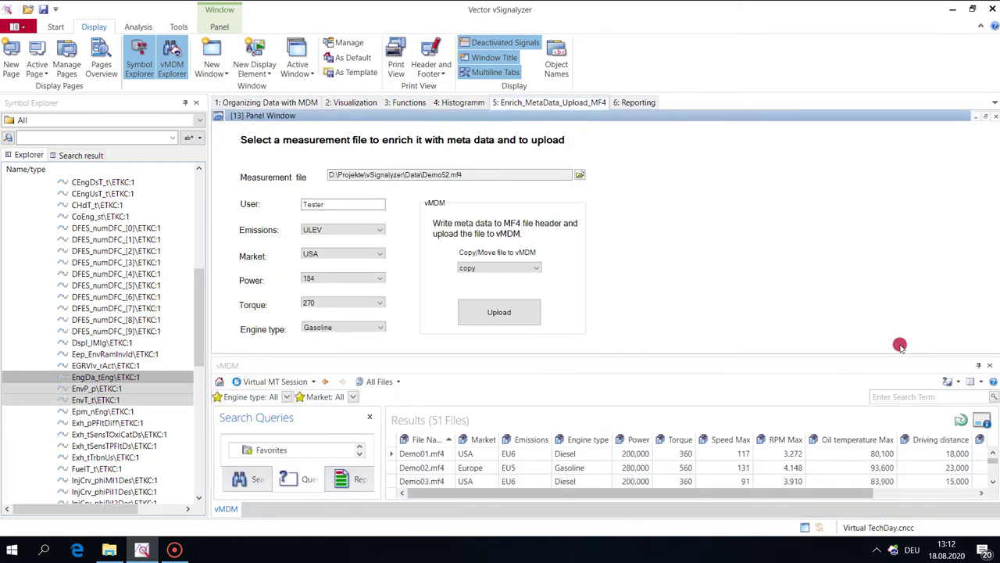
click(580, 176)
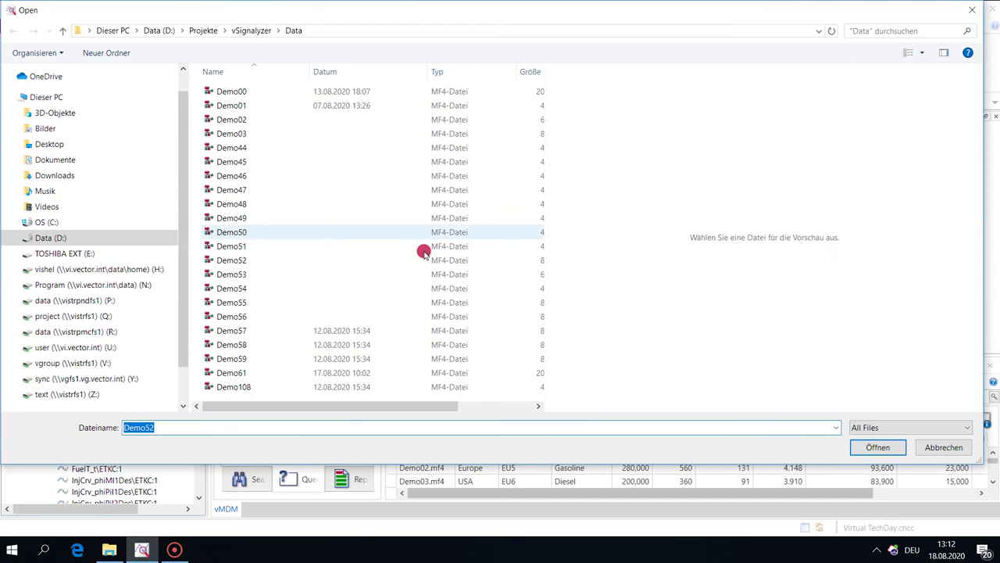
click(241, 260)
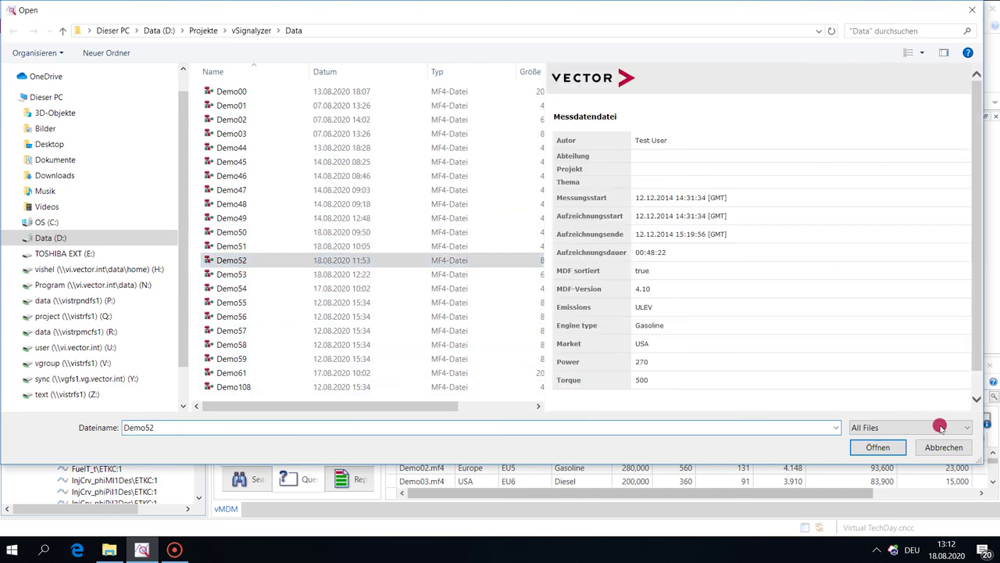
click(879, 447)
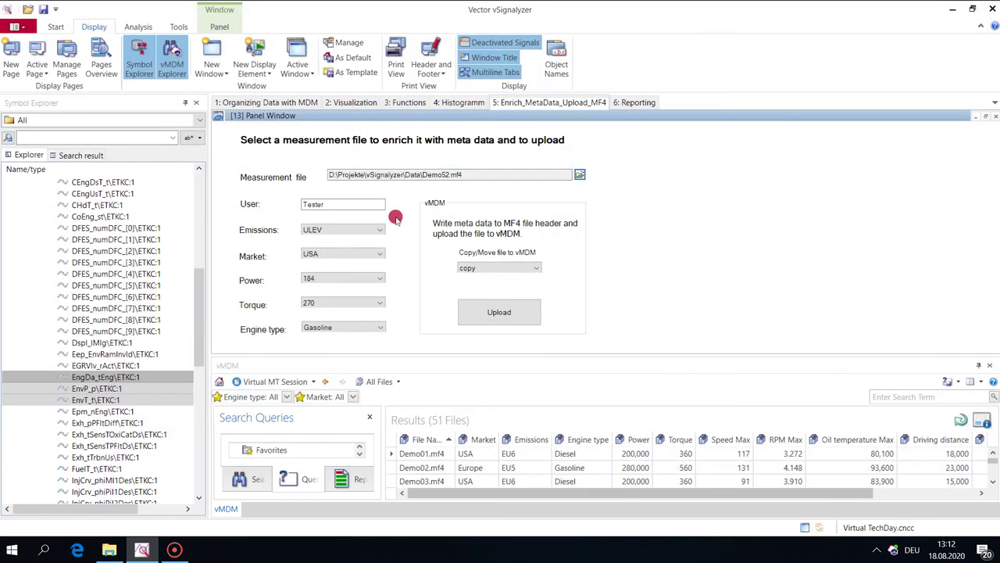
Step: Set the User field of the upload panel to "test Engineer"
click(365, 205)
right_click(347, 204)
click(375, 314)
click(286, 198)
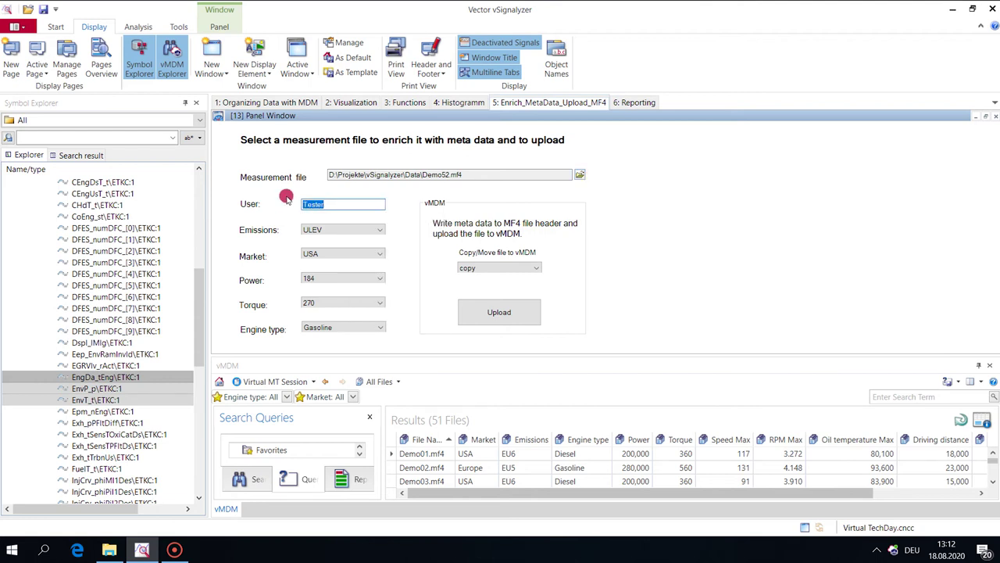
text(te)
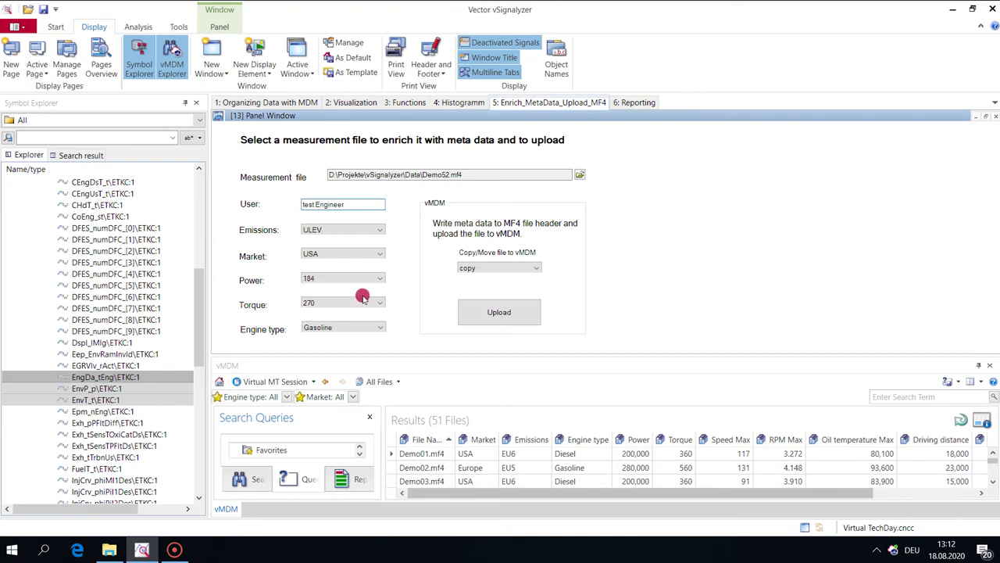
Step: Set the upload panel's Power to 270 and Torque to 500 for Demo52.mf4
click(379, 278)
click(331, 314)
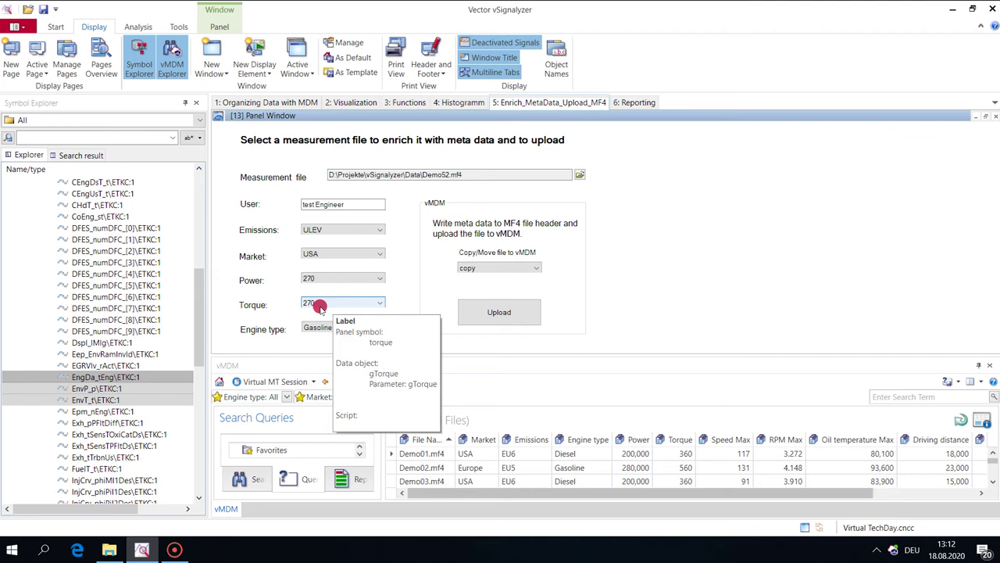
click(380, 304)
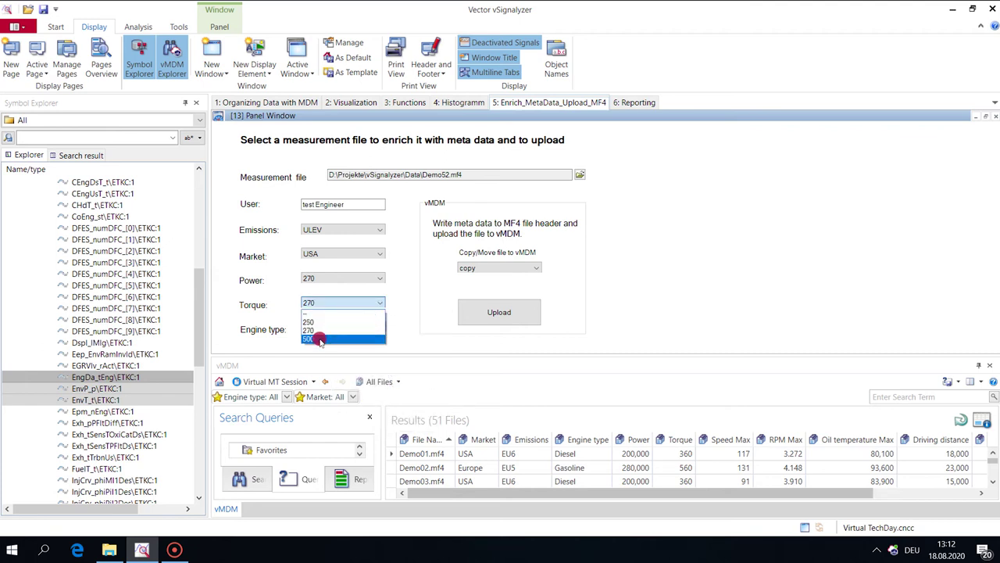
click(319, 339)
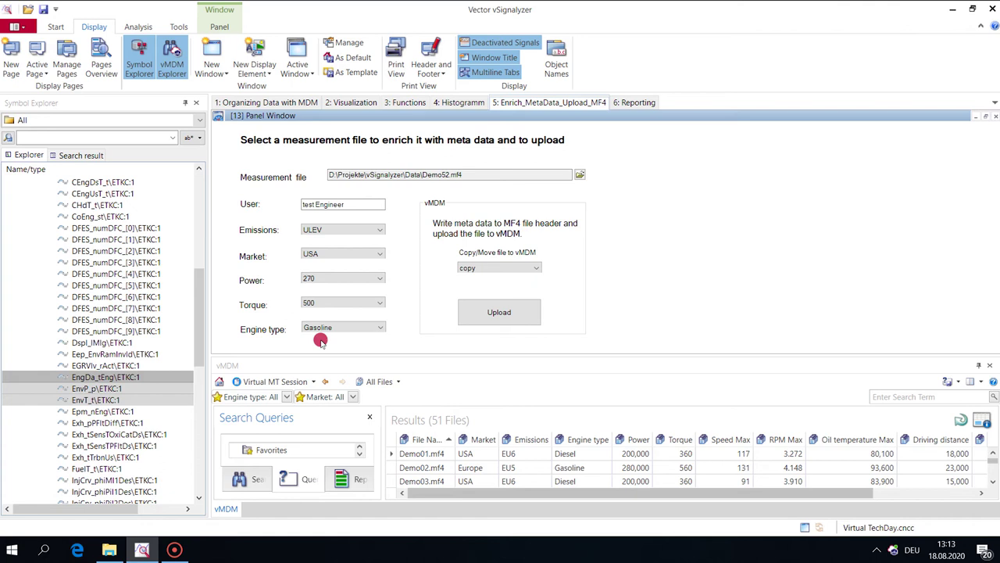
Step: Upload Demo52.mf4 to vMDM in copy mode, check the transfer in the vMDM notifications and close them
click(506, 313)
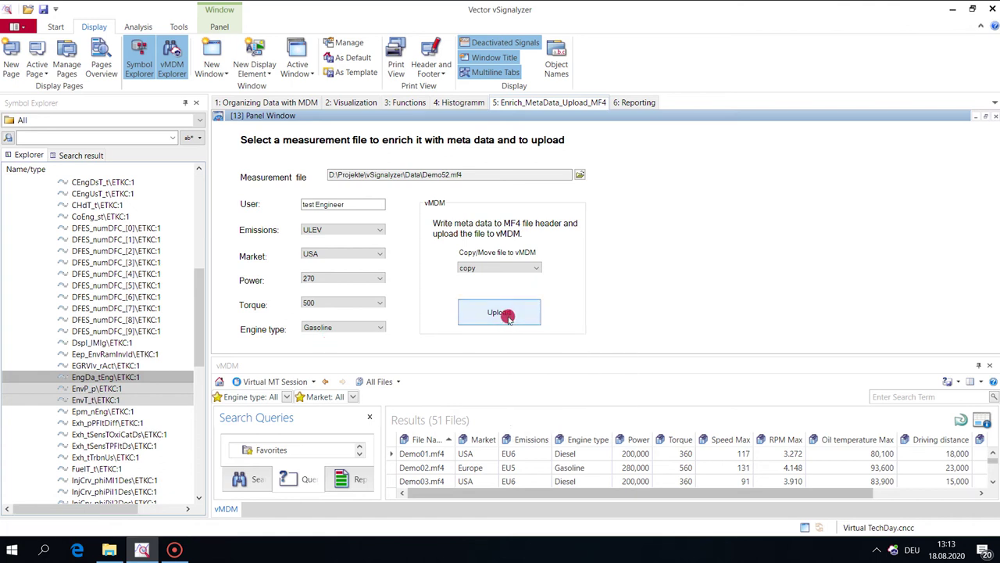
right_click(895, 550)
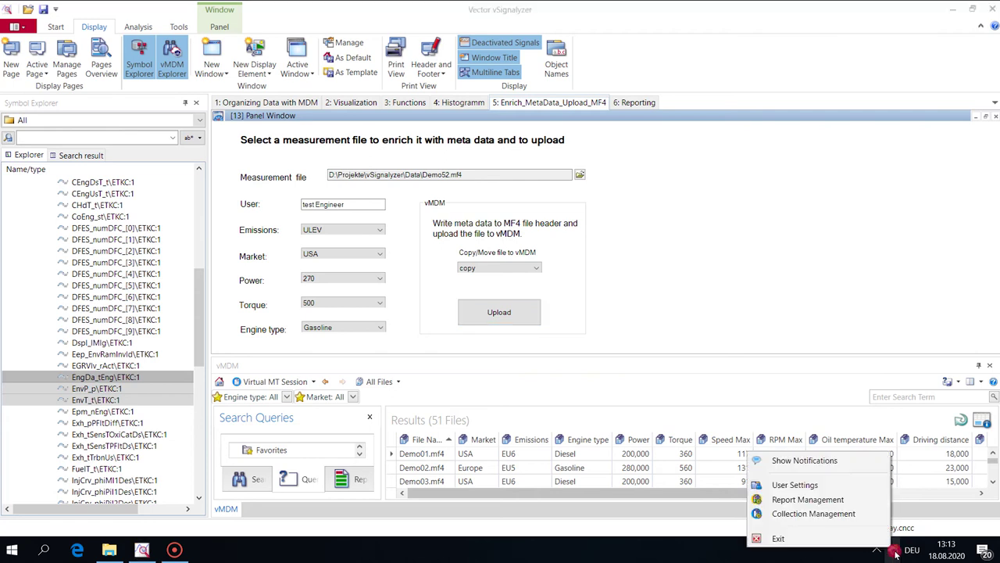
click(812, 460)
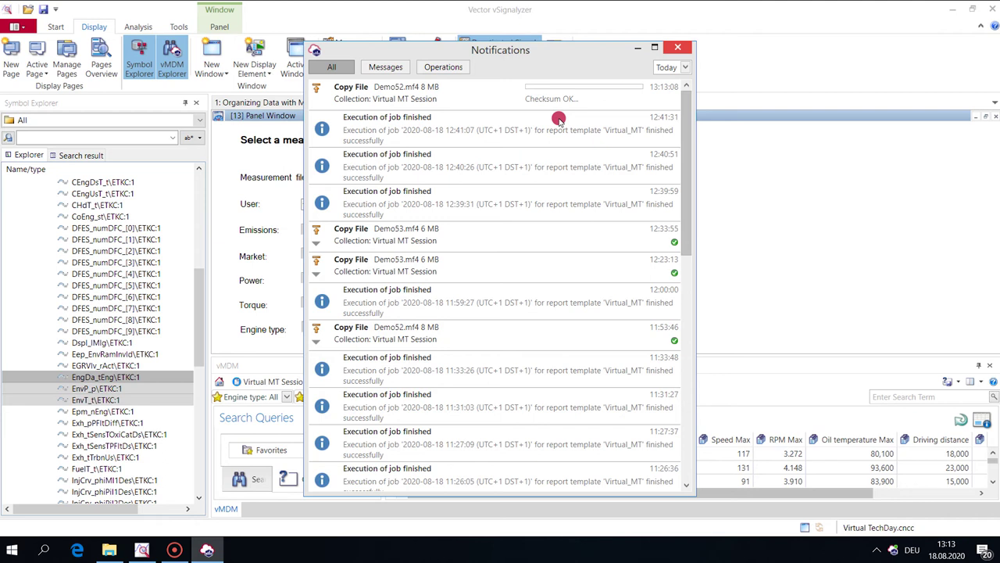
click(680, 49)
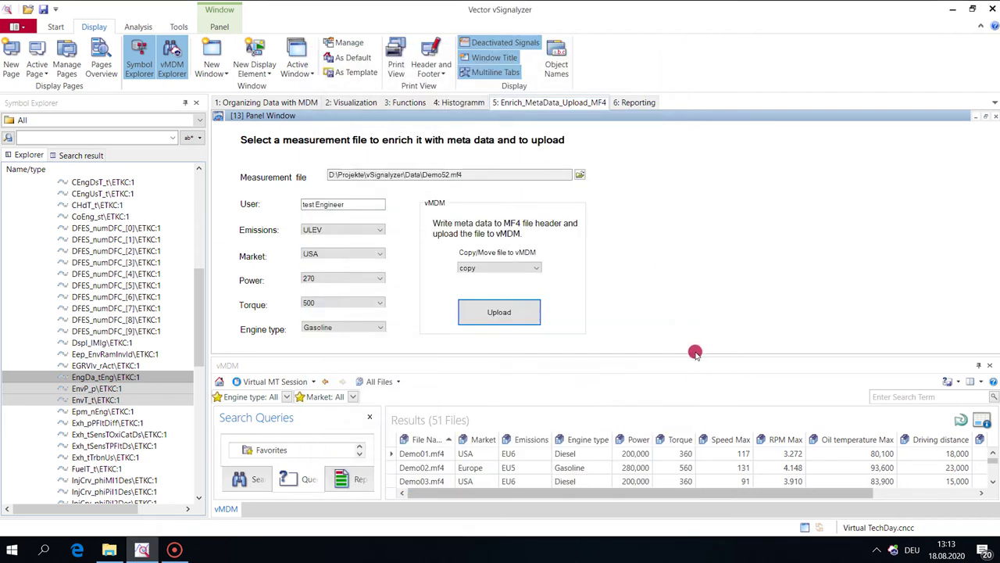
Step: Enlarge the vMDM explorer and refresh its list of measurement files
drag(711, 353, 721, 205)
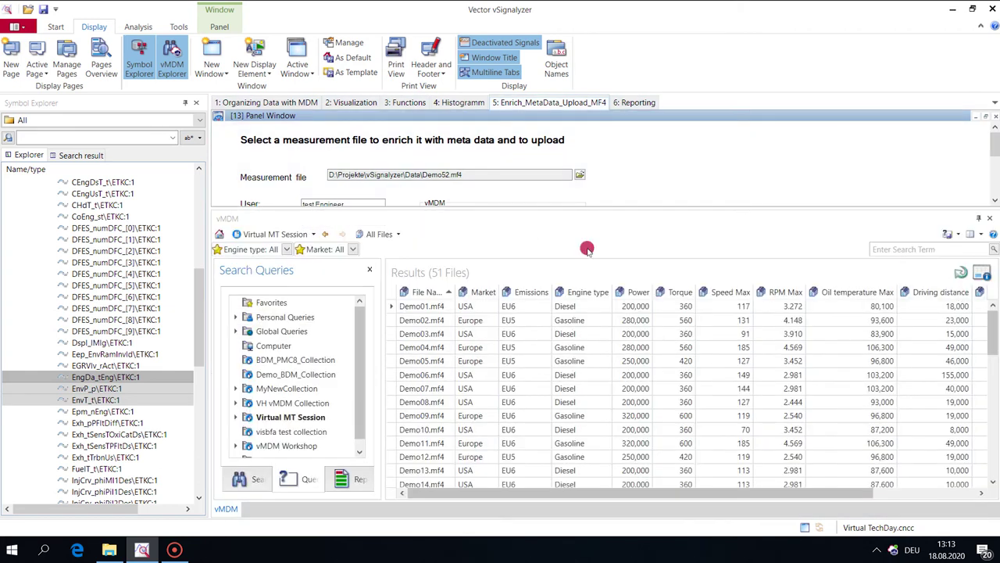
click(960, 273)
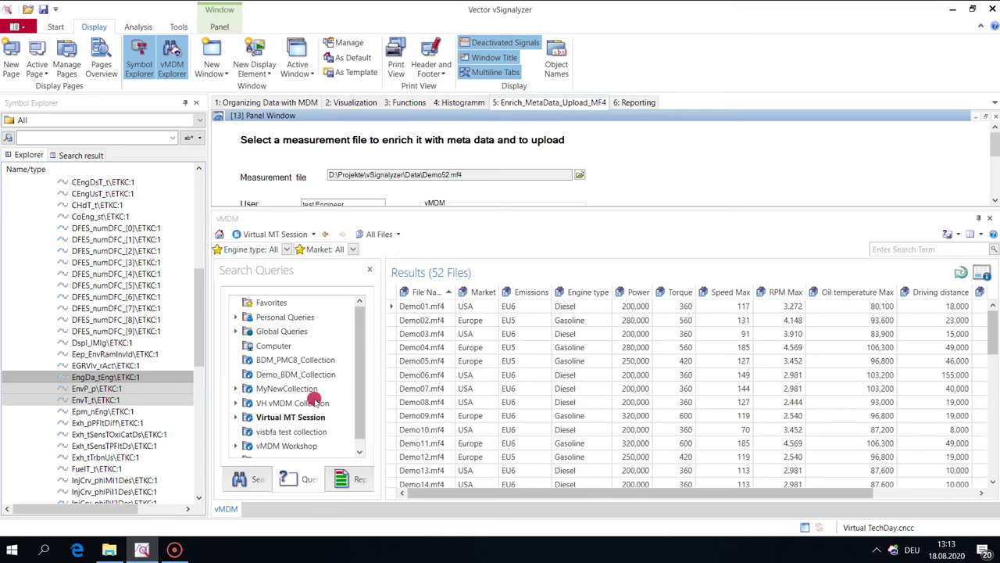
Step: Collapse the Demo20.mf4 measurement in the Symbol Explorer and show the Visualization page with the vMDM explorer closed
drag(196, 312, 196, 216)
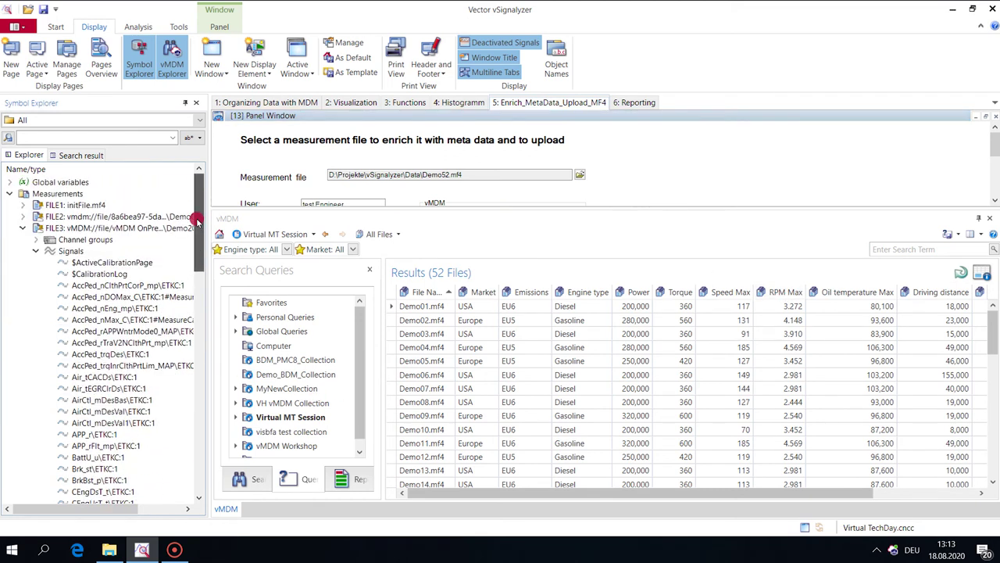
click(22, 227)
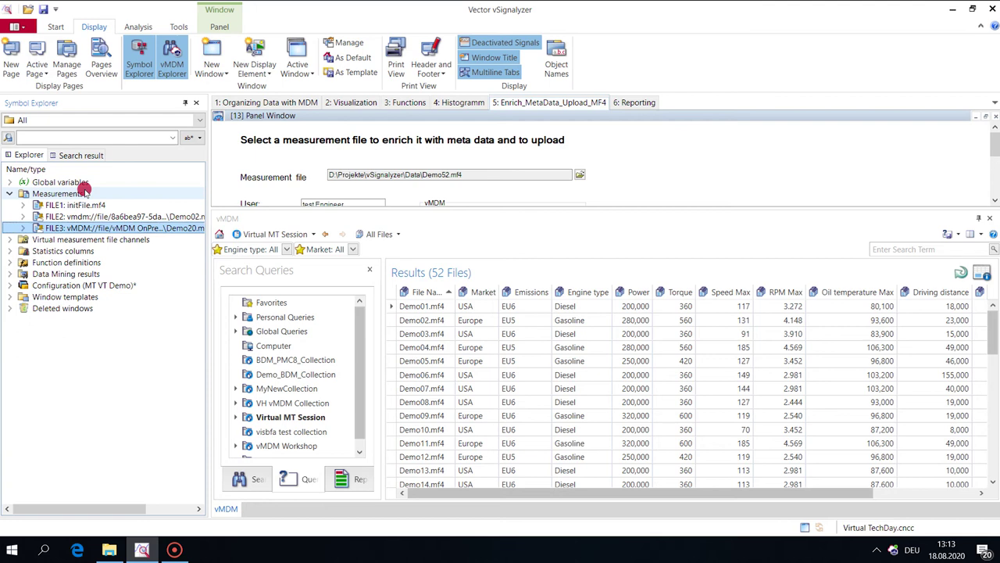
click(348, 102)
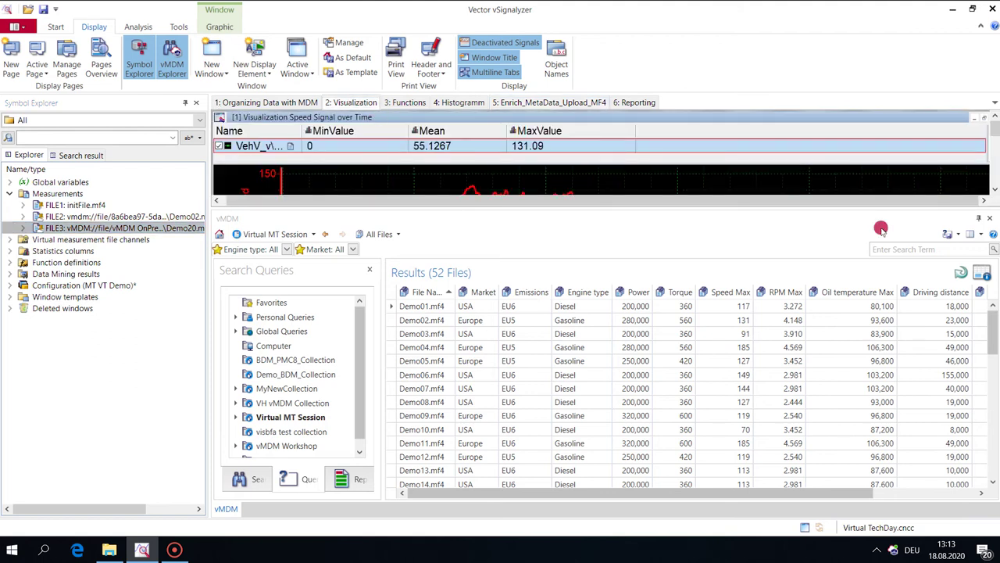
click(990, 219)
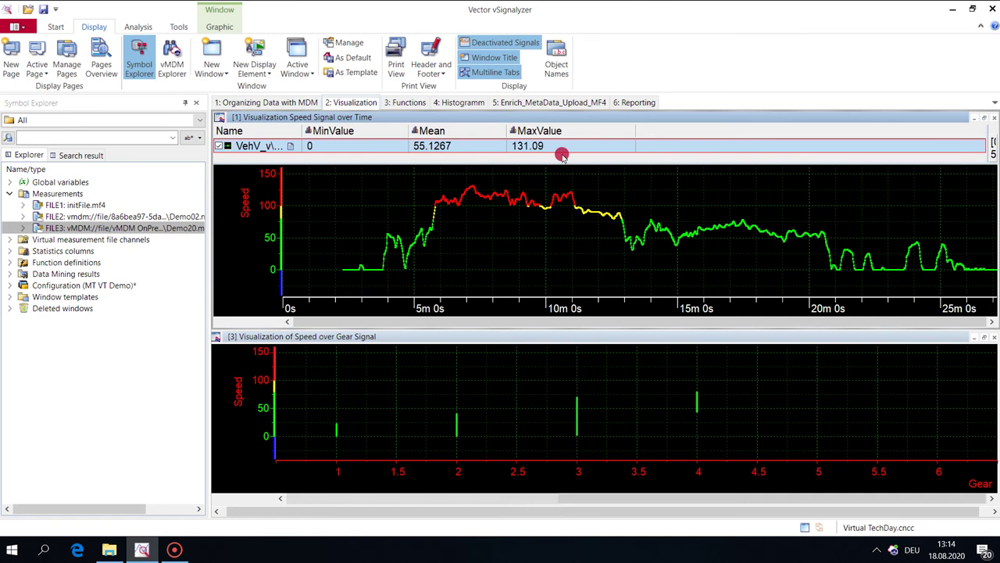
Step: Show the Functions page and examine the library function definitions and how Calculated_Distance is calculated
click(413, 103)
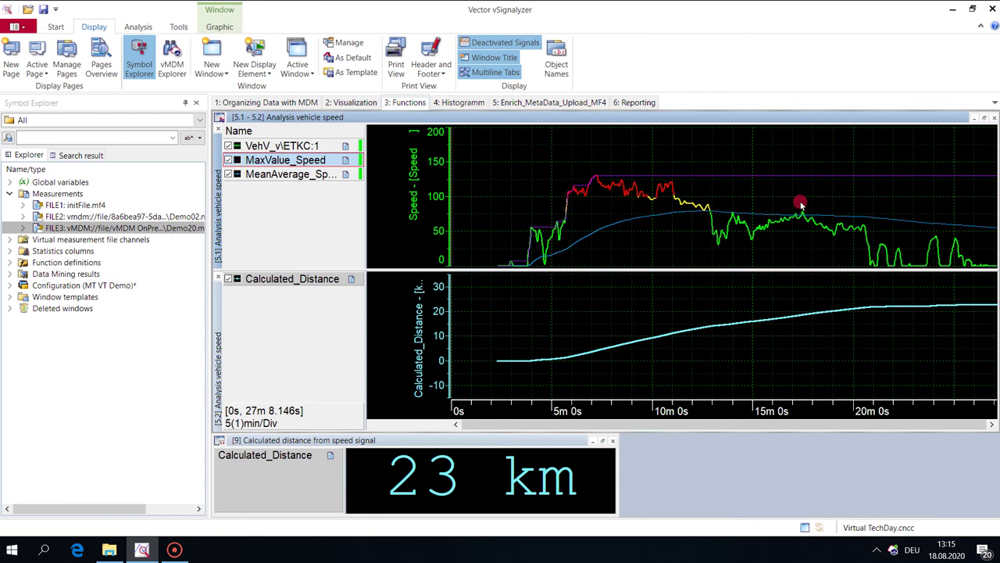
click(8, 263)
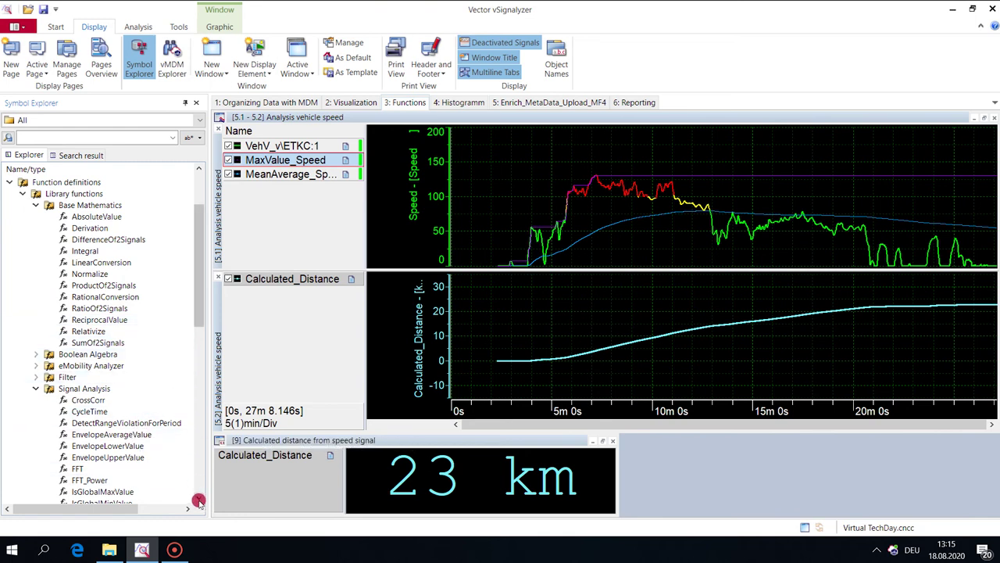
drag(201, 300, 200, 394)
drag(200, 394, 200, 434)
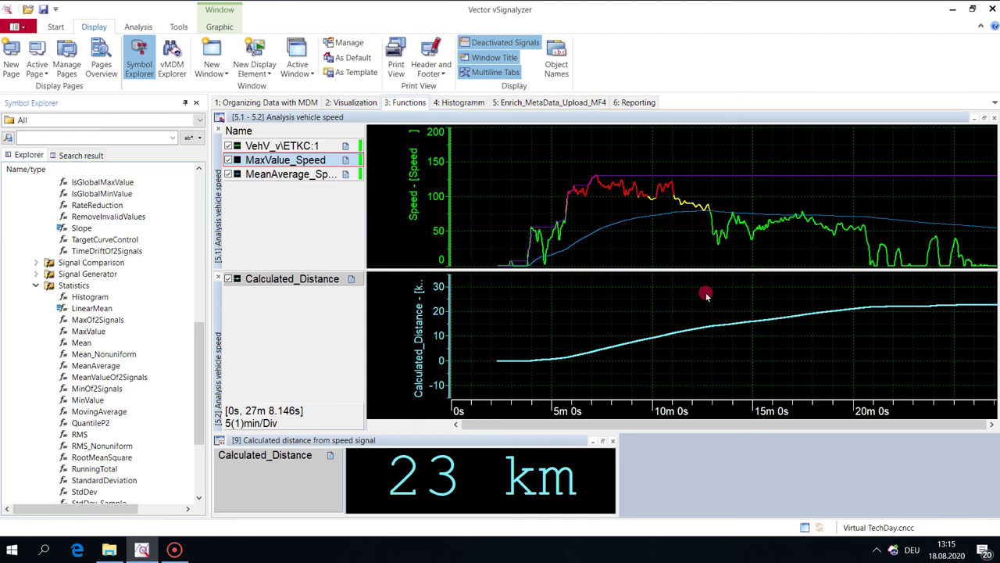
mouse_move(305, 283)
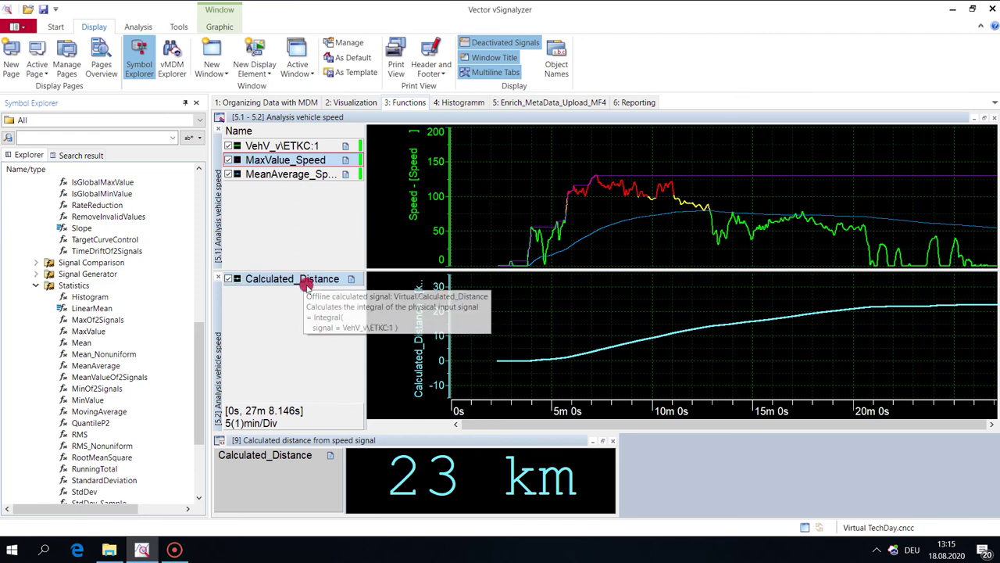
drag(196, 336, 194, 216)
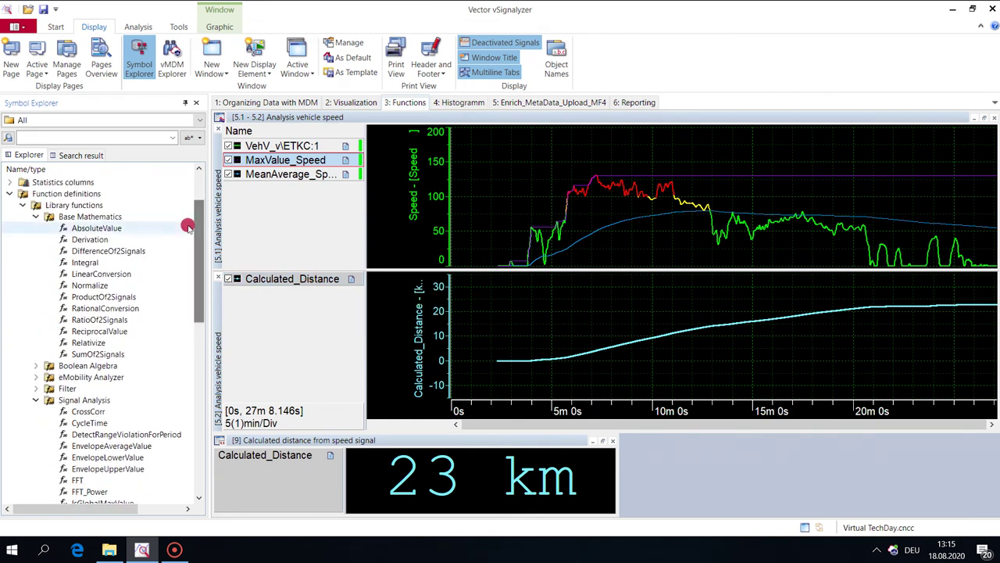
mouse_move(305, 156)
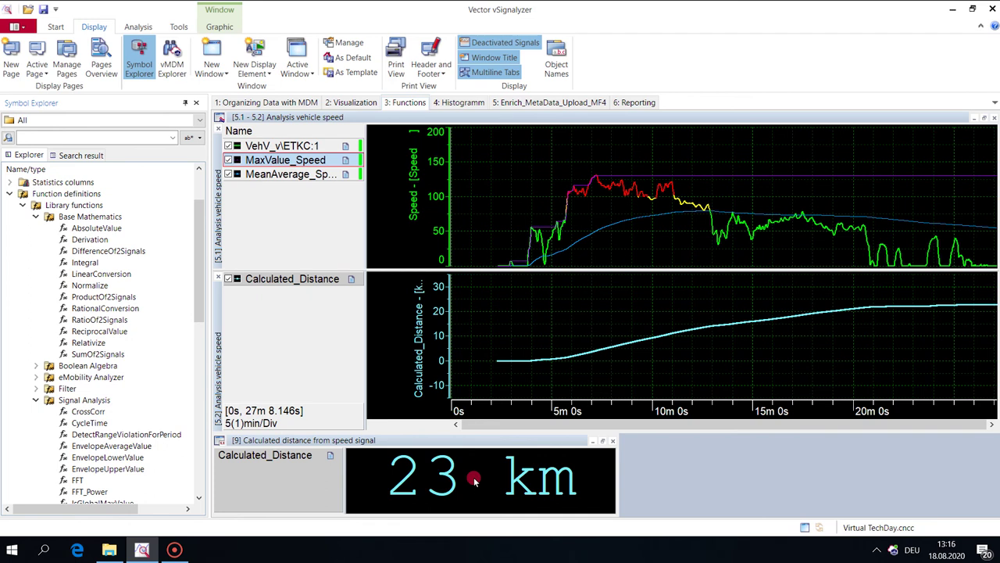
Step: Show the Histogramm page and reopen the vMDM explorer
click(468, 103)
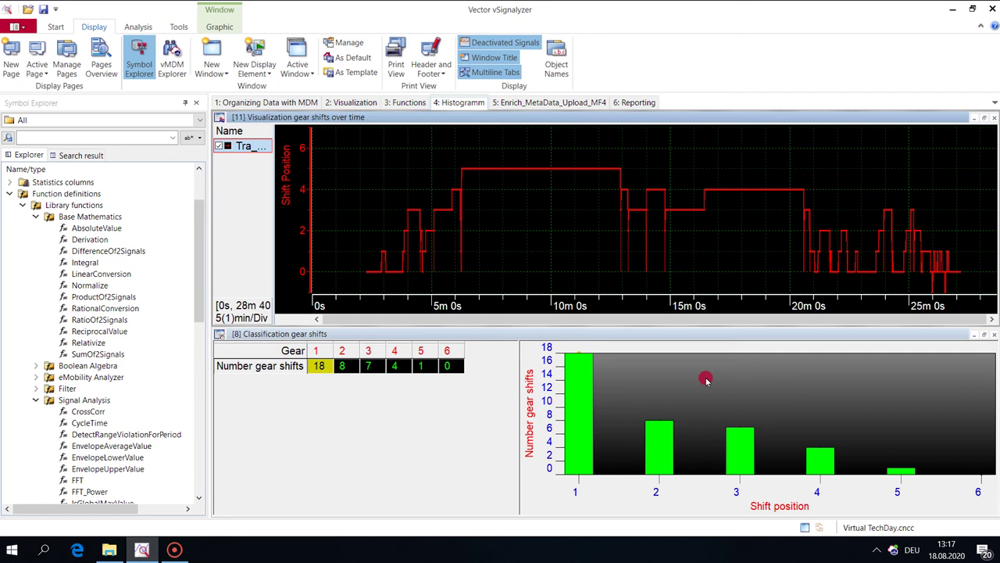
click(173, 57)
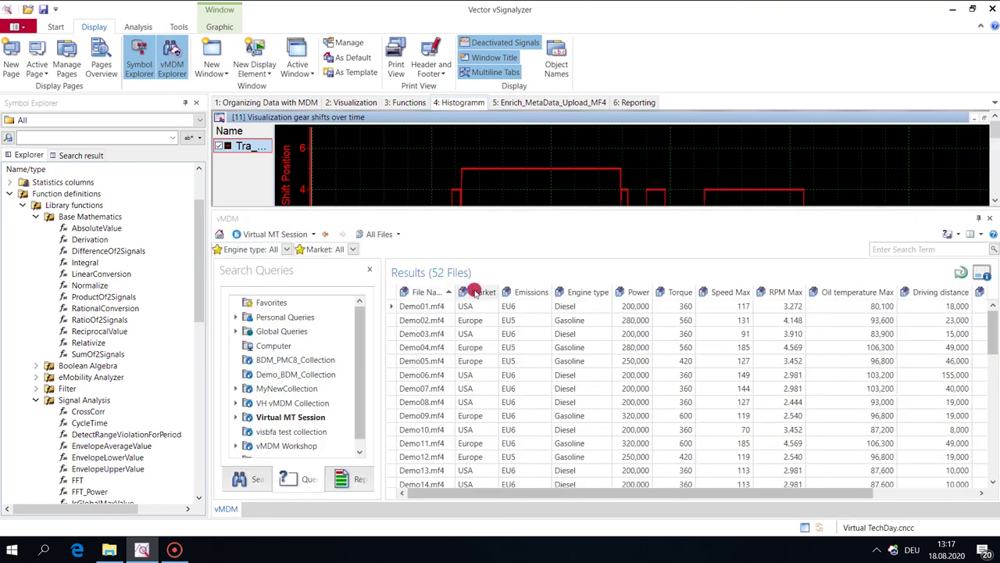
Step: Open DemoReport.pdf from the Ad Hoc Jobs report run started at 09:51:12, read through its report page and close it
click(357, 482)
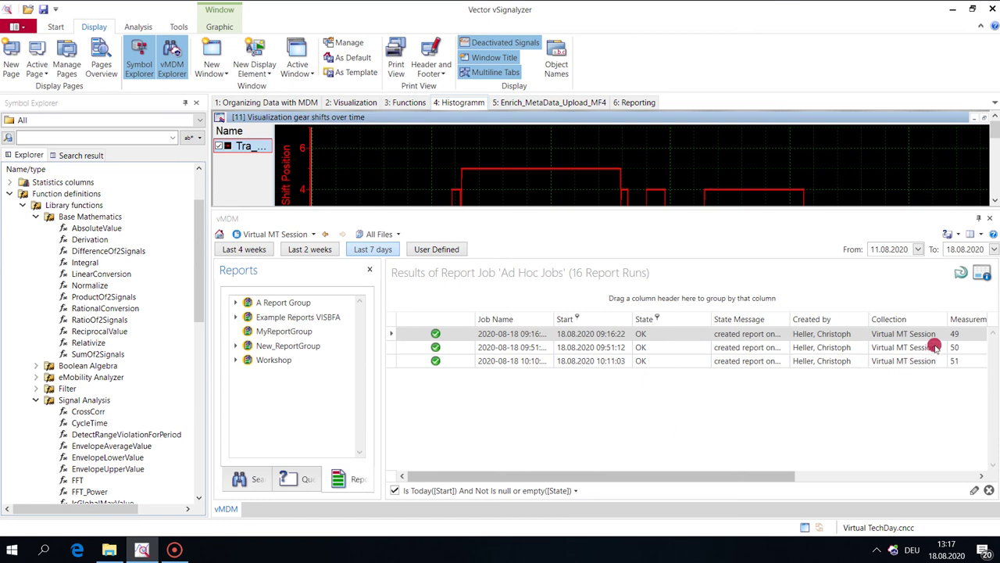
right_click(509, 349)
mouse_move(557, 361)
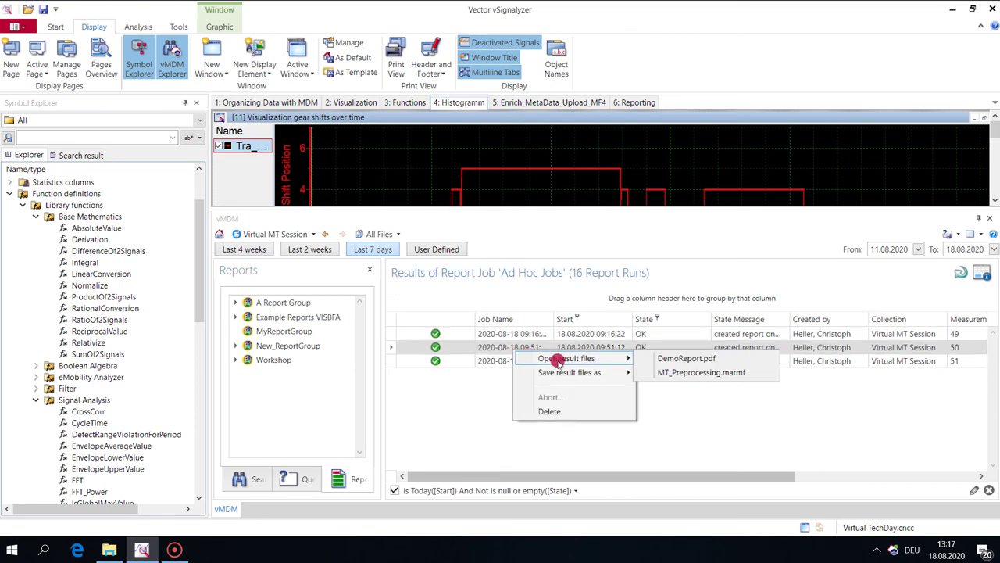
click(687, 360)
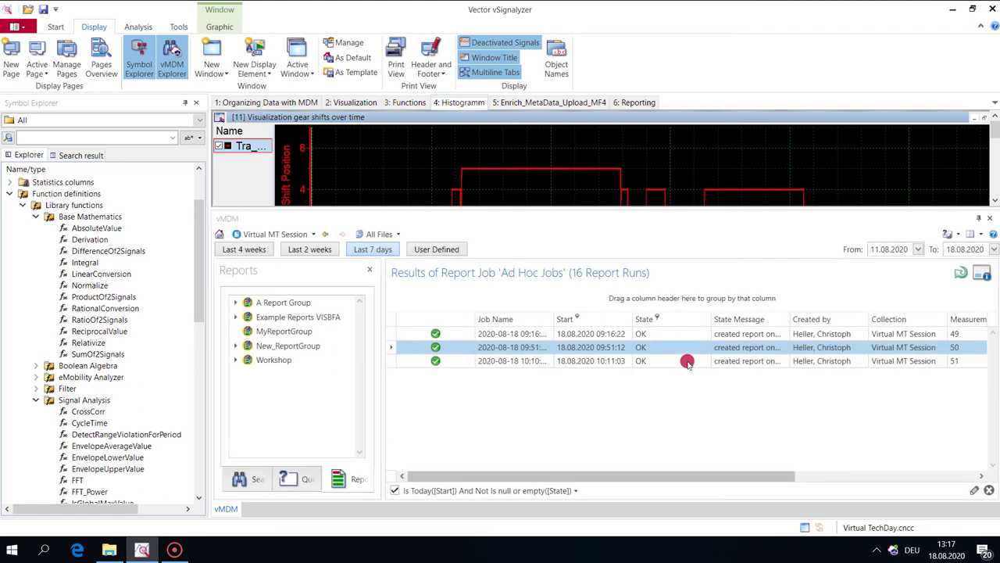
scroll(687, 361, down, 5)
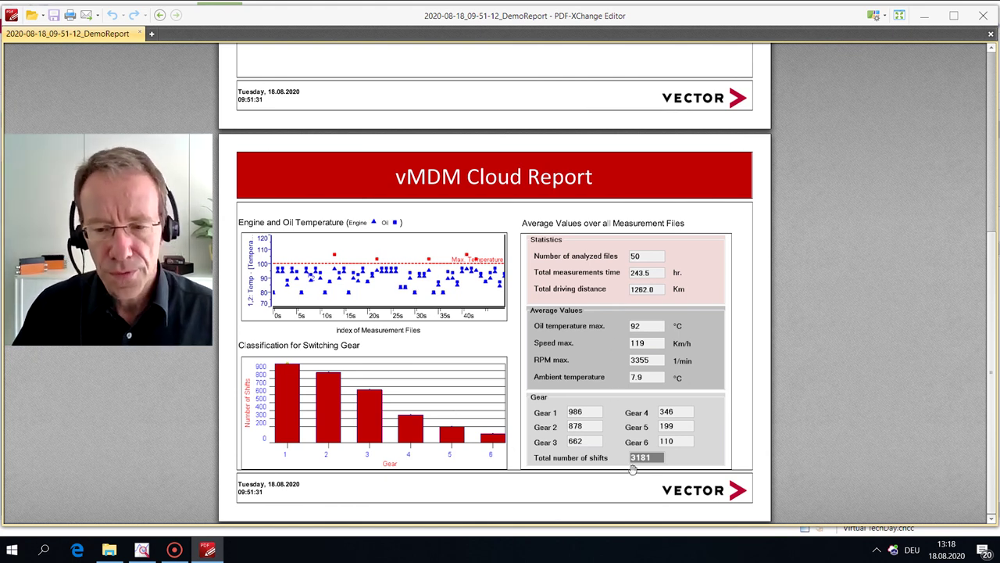
click(987, 22)
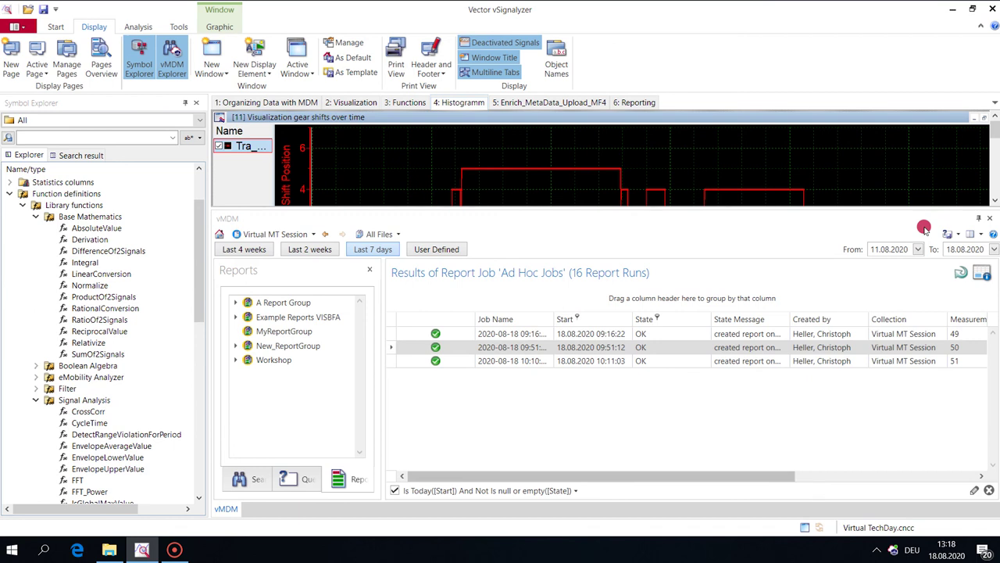
Step: Run the Ad Hoc Jobs report of the Virtual_MT template in the Workshop report group
click(289, 480)
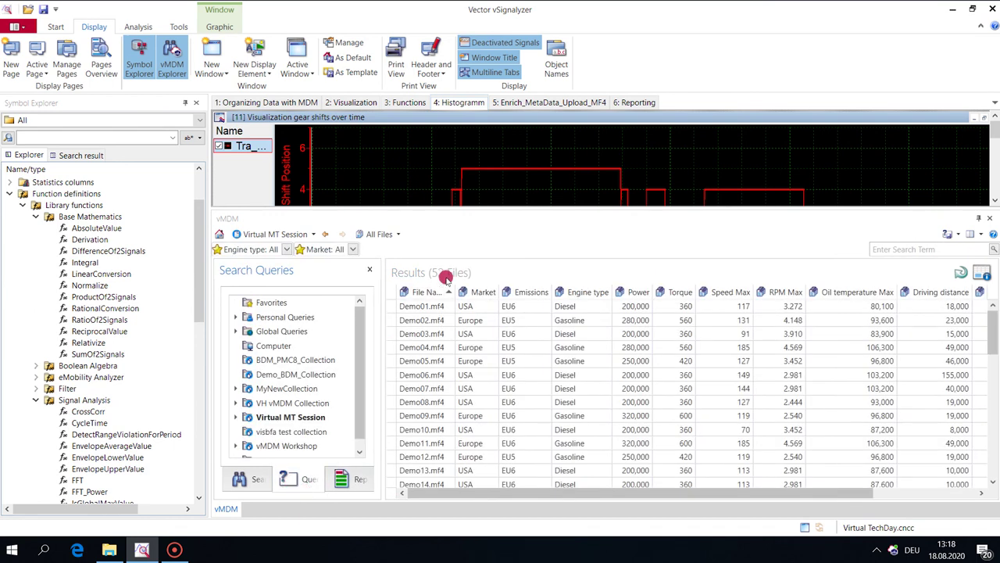
click(349, 479)
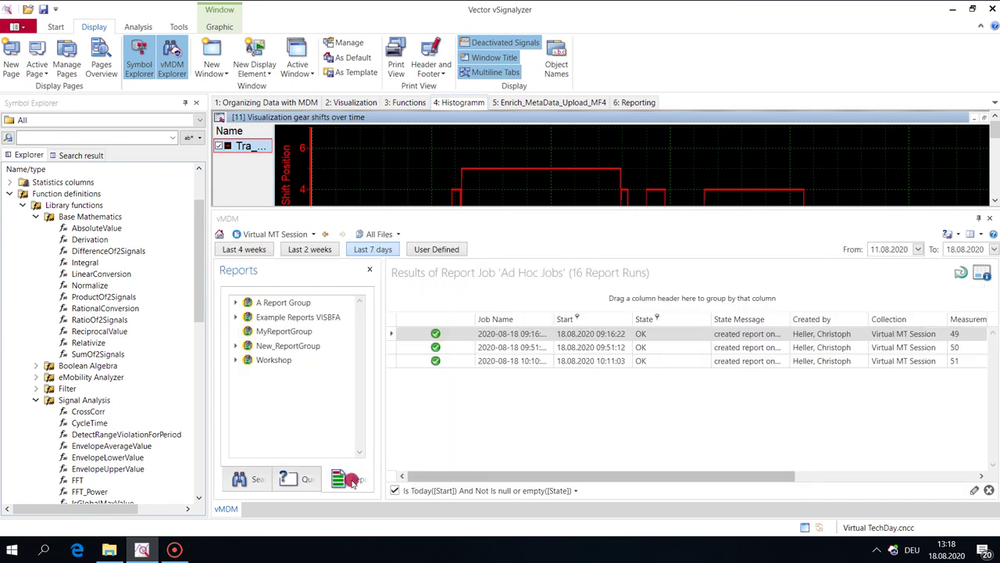
click(236, 363)
right_click(309, 452)
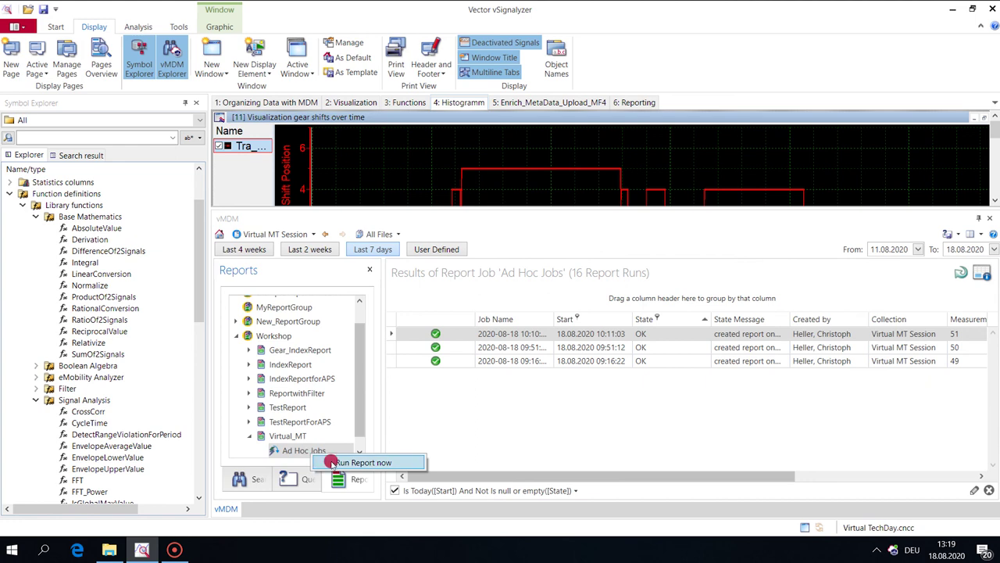
click(363, 463)
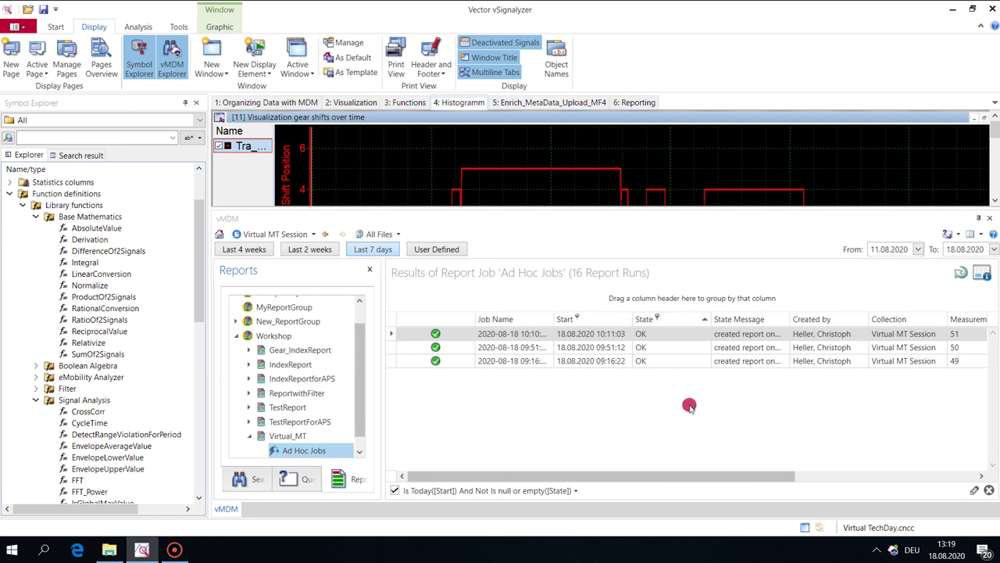
Step: Filter the report runs to non-blank State values and sort them by Start in ascending order
click(668, 319)
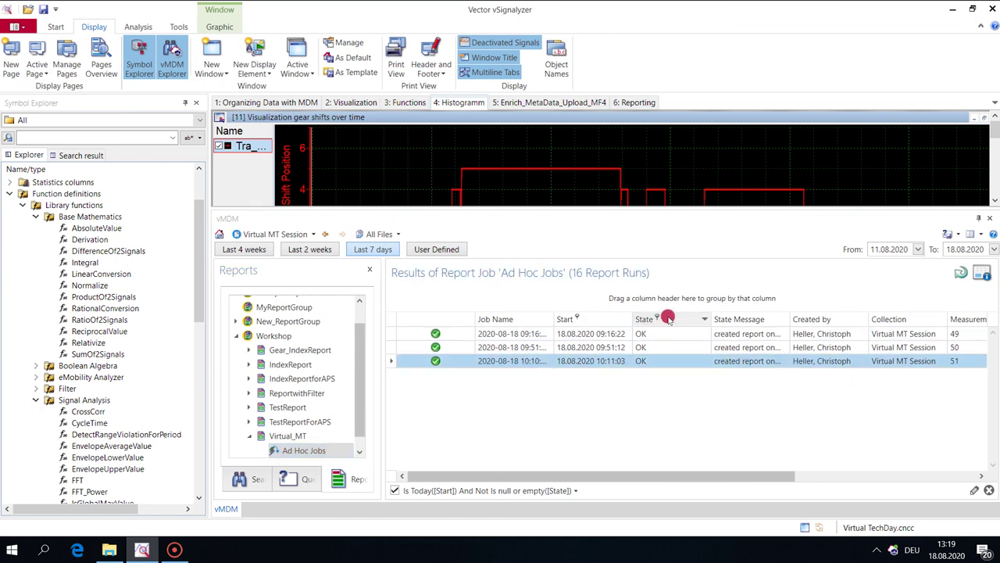
click(655, 317)
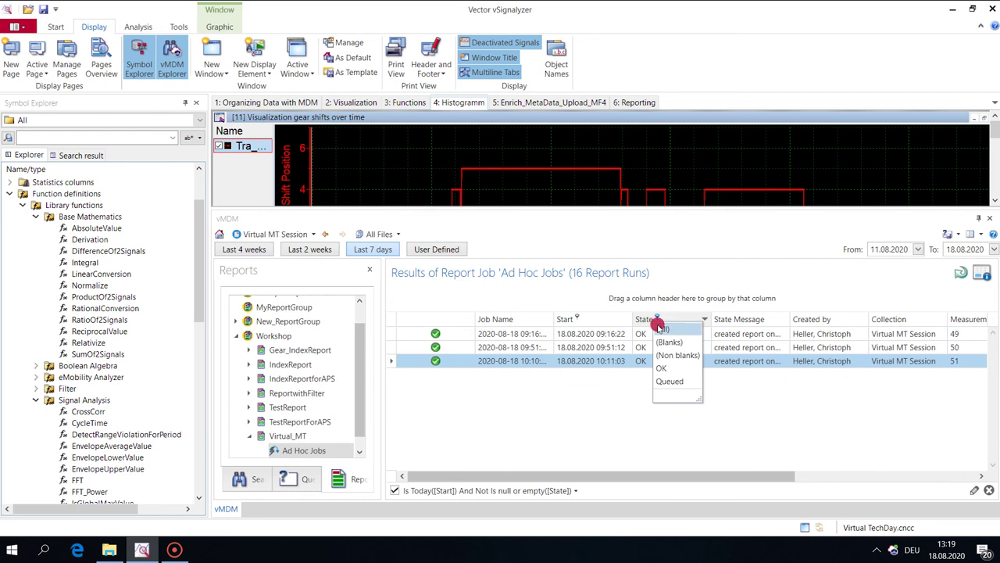
click(677, 355)
click(585, 319)
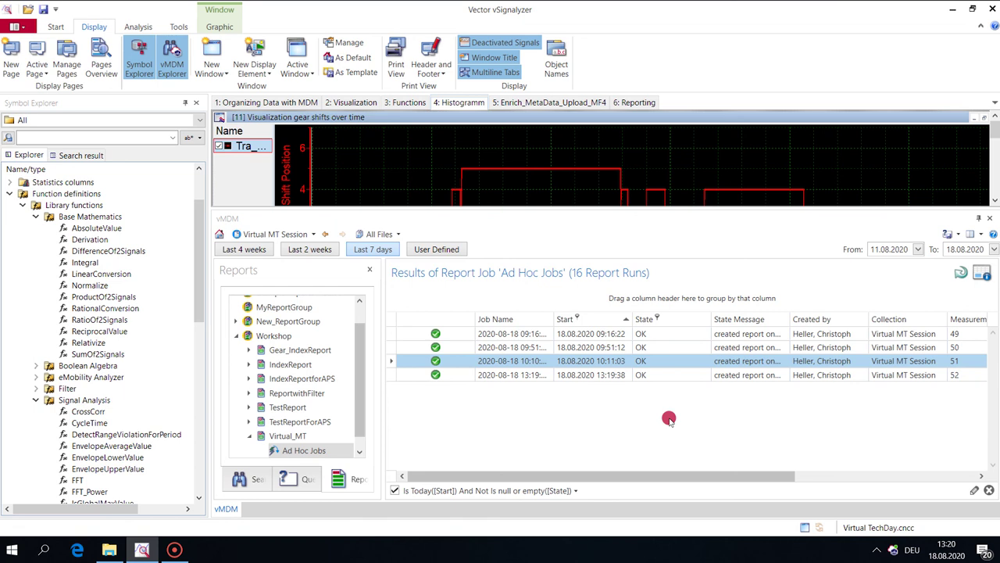
Step: Open DemoReport.pdf from the report run started at 13:19:38 and examine its statistics page
right_click(517, 375)
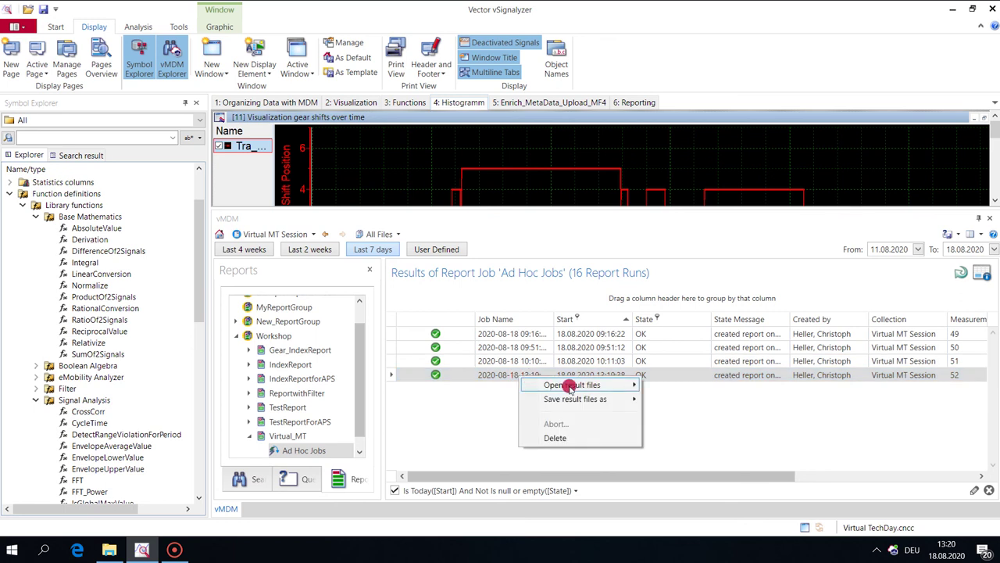
mouse_move(574, 384)
click(683, 385)
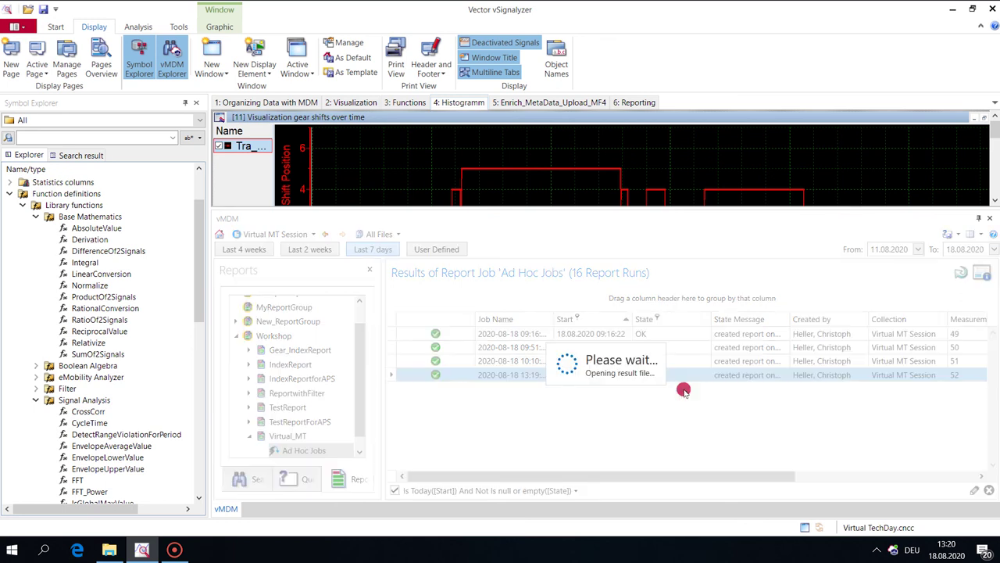
scroll(860, 395, down, 5)
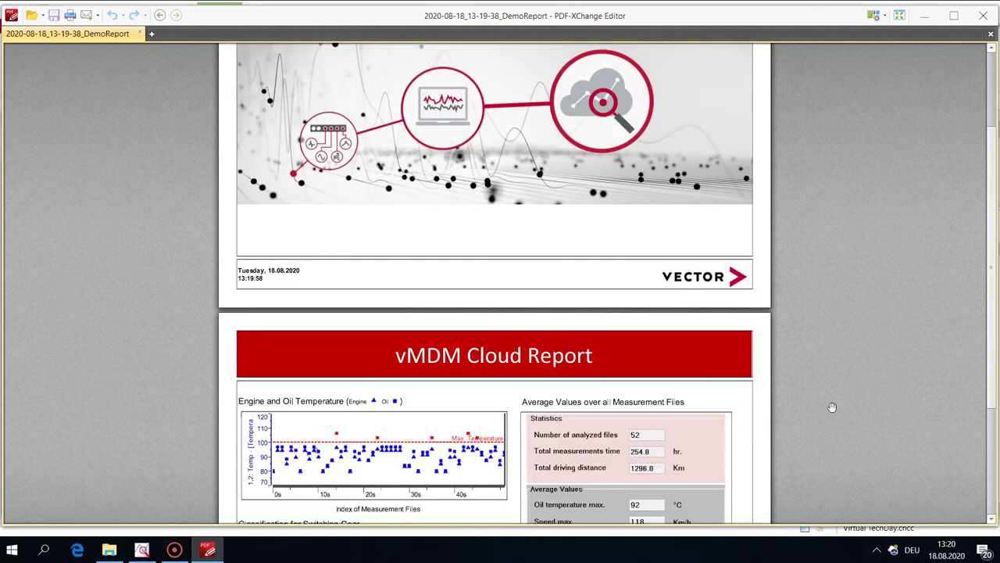